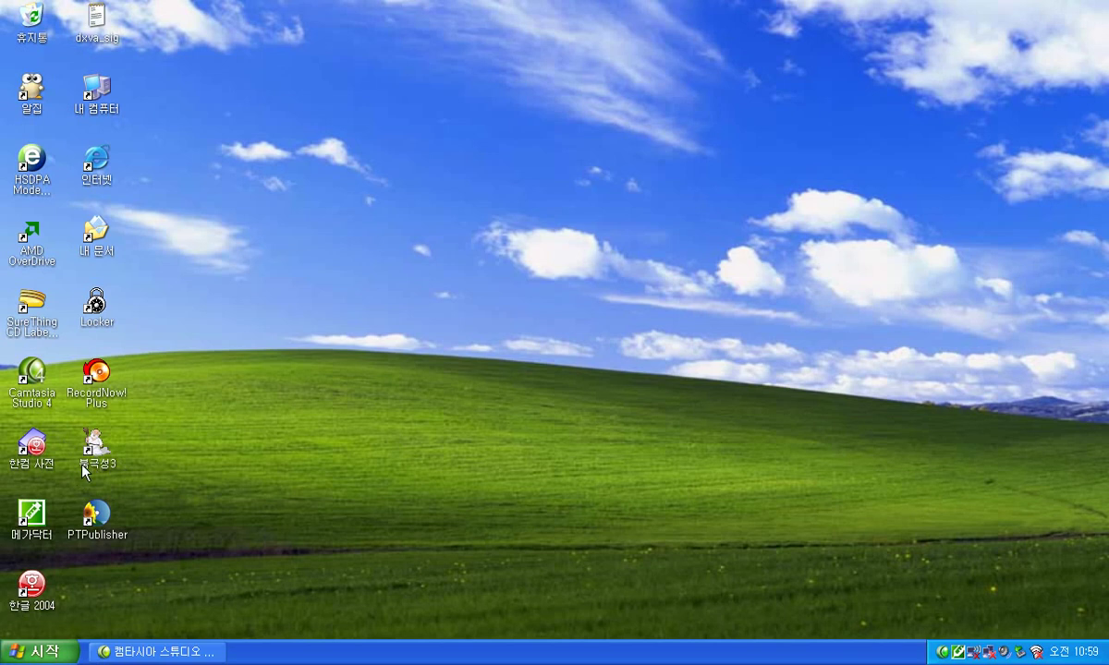
Export the client list containing 아아 to My Documents, then quit 북극성3.
left_click(100, 453)
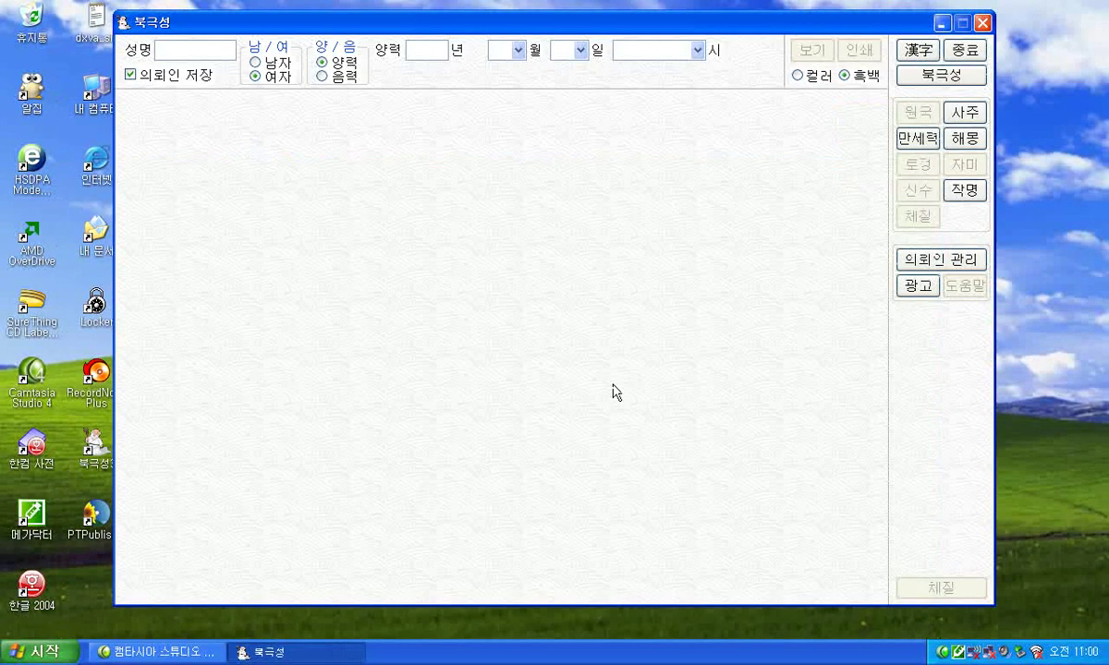
left_click(933, 260)
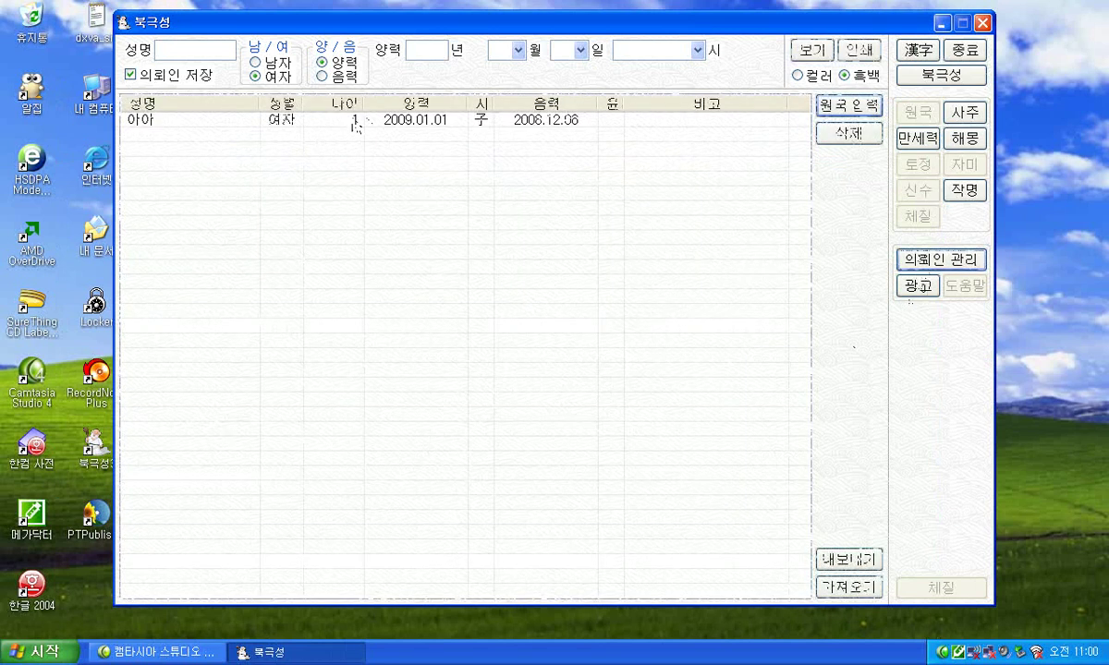
left_click(277, 118)
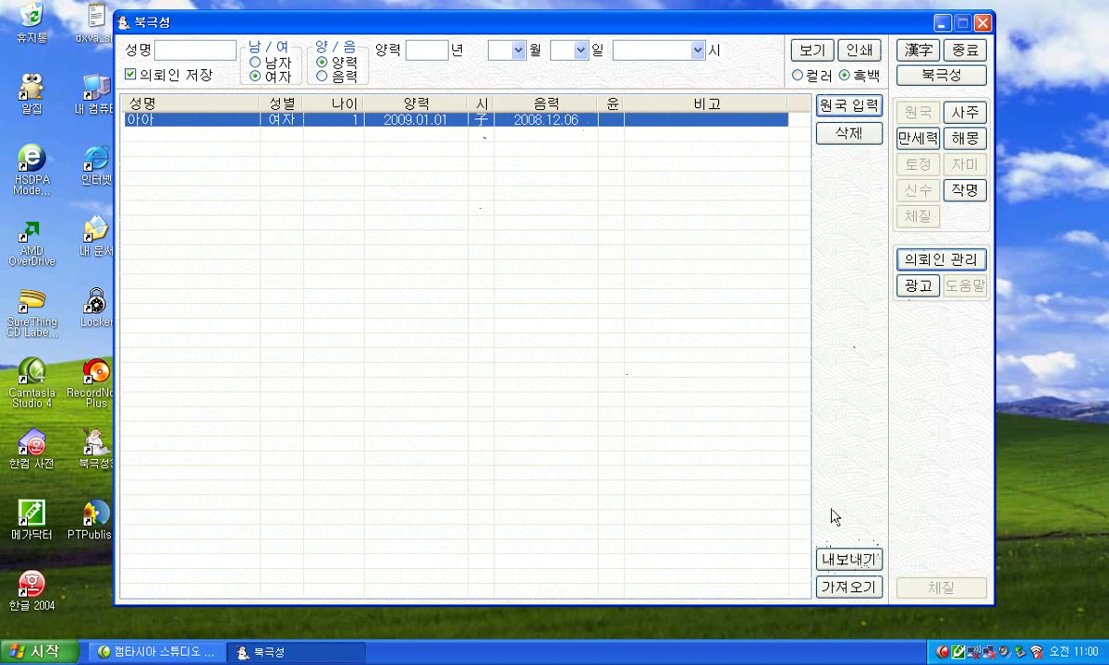
left_click(854, 560)
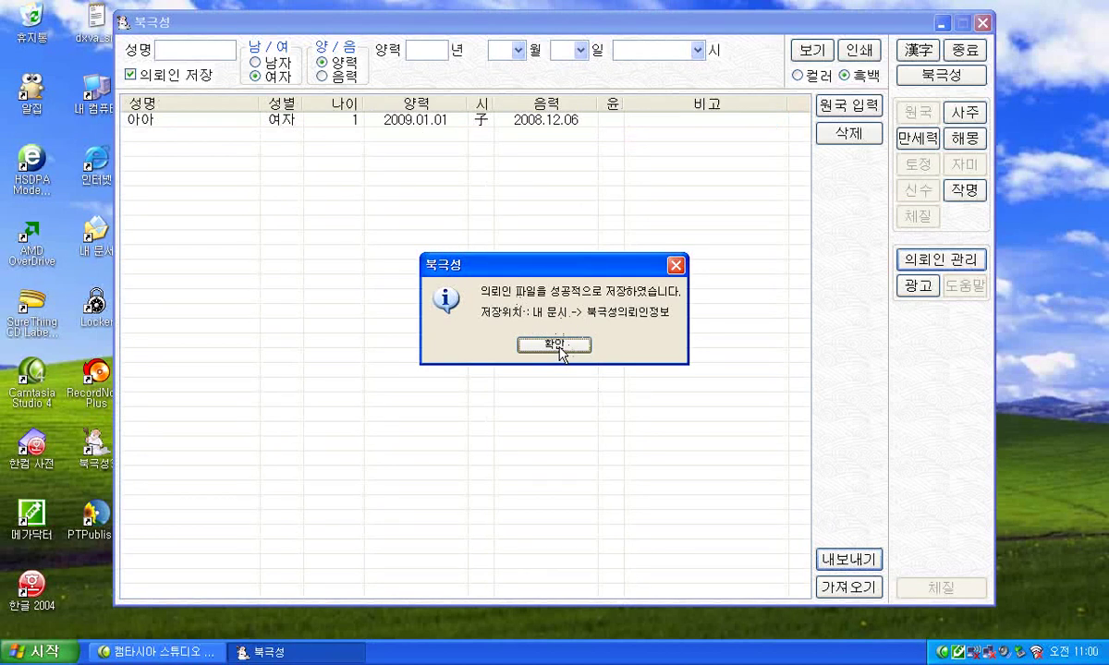
left_click(559, 347)
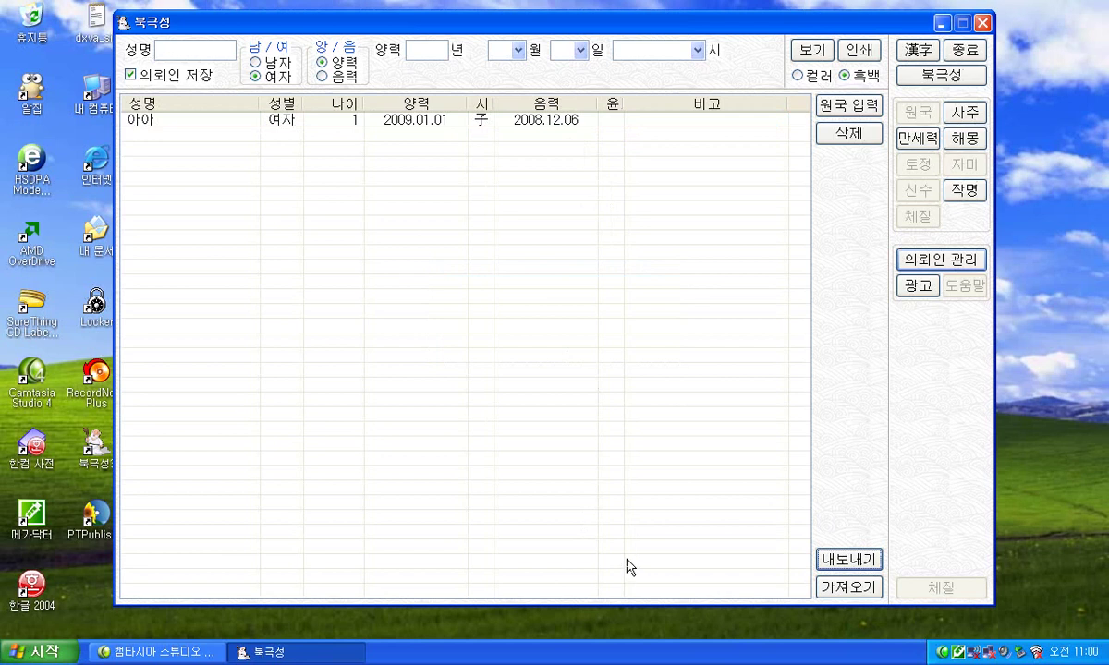
left_click(966, 53)
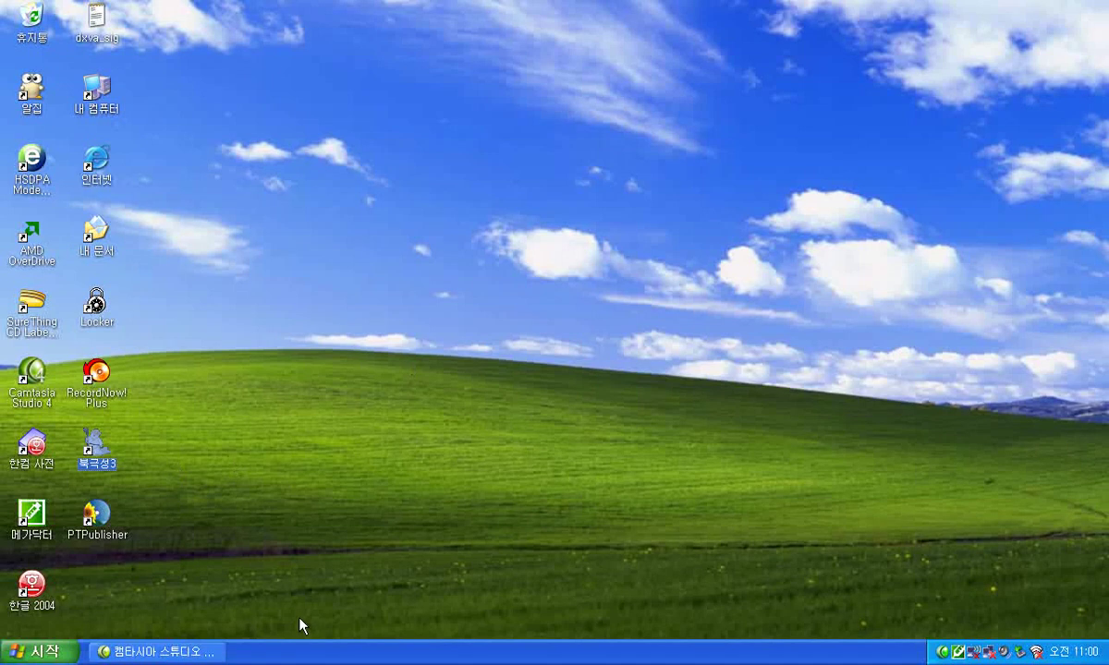
Open 프로그램 추가/제거 from the Start menu's Control Panel.
left_click(43, 658)
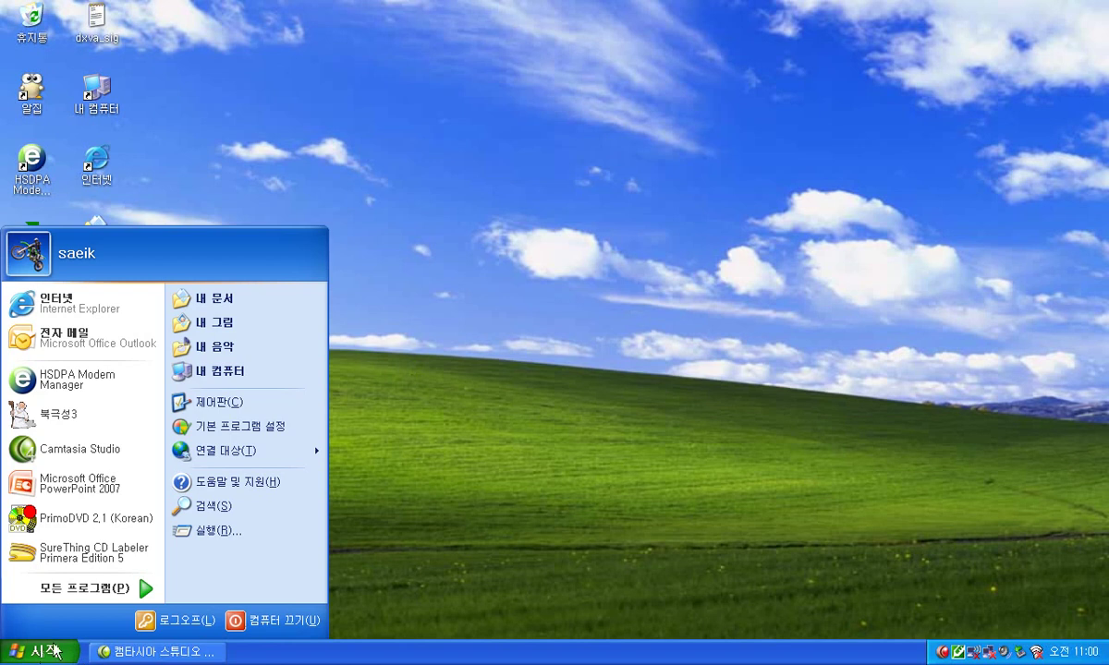
left_click(227, 406)
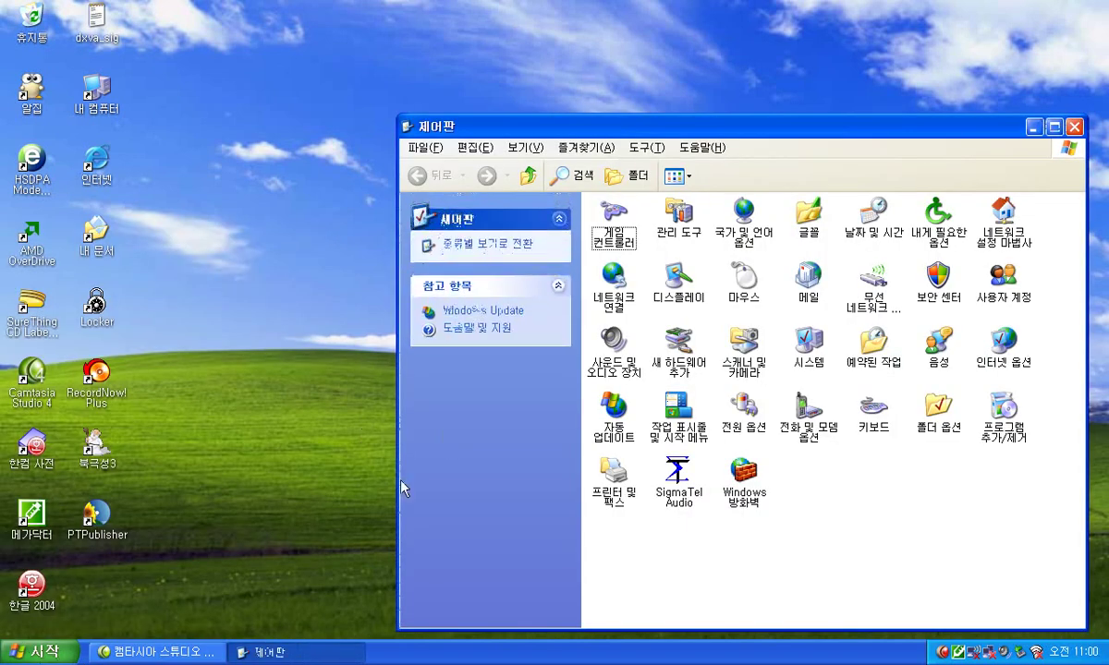
double_click(1009, 408)
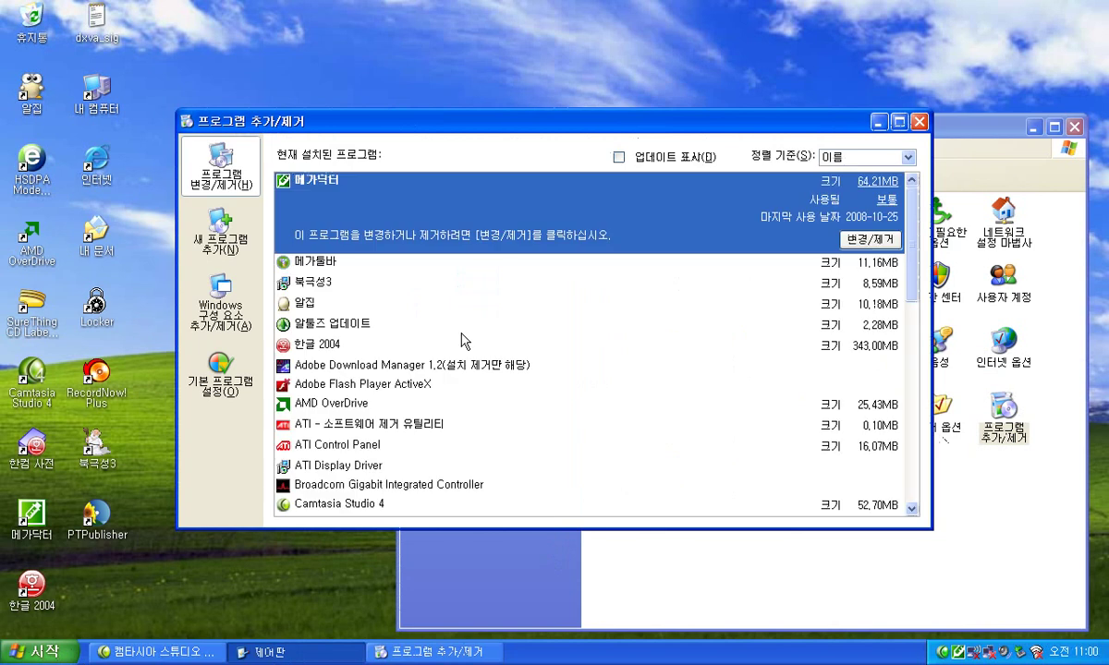
Uninstall 북극성3, then close Add/Remove Programs and the Control Panel.
left_click(360, 283)
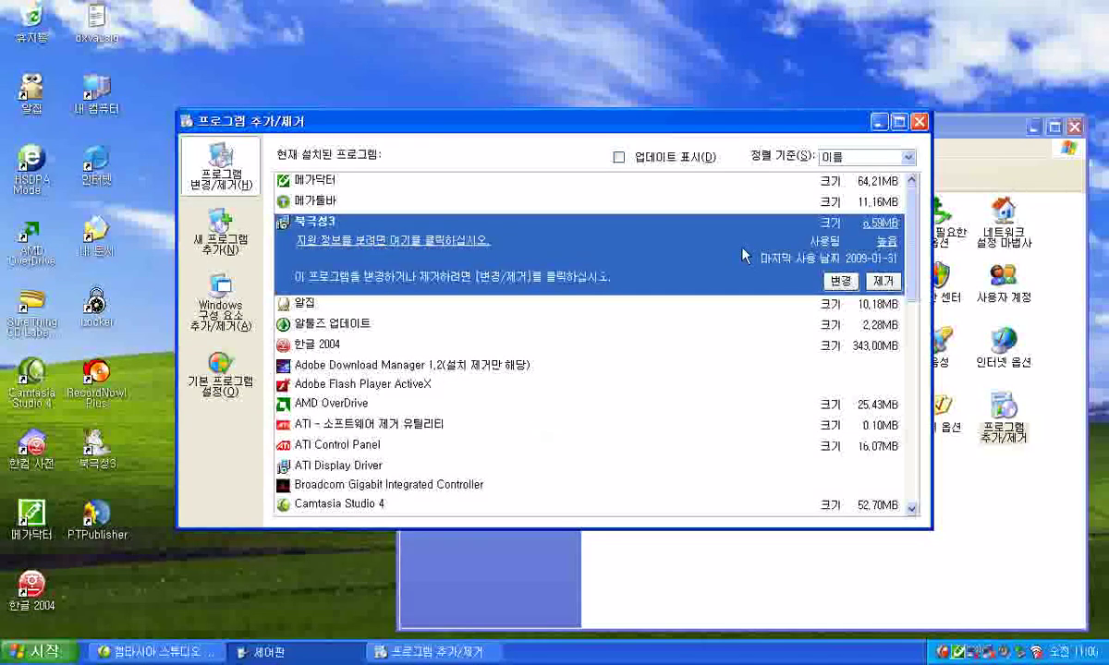
left_click(889, 284)
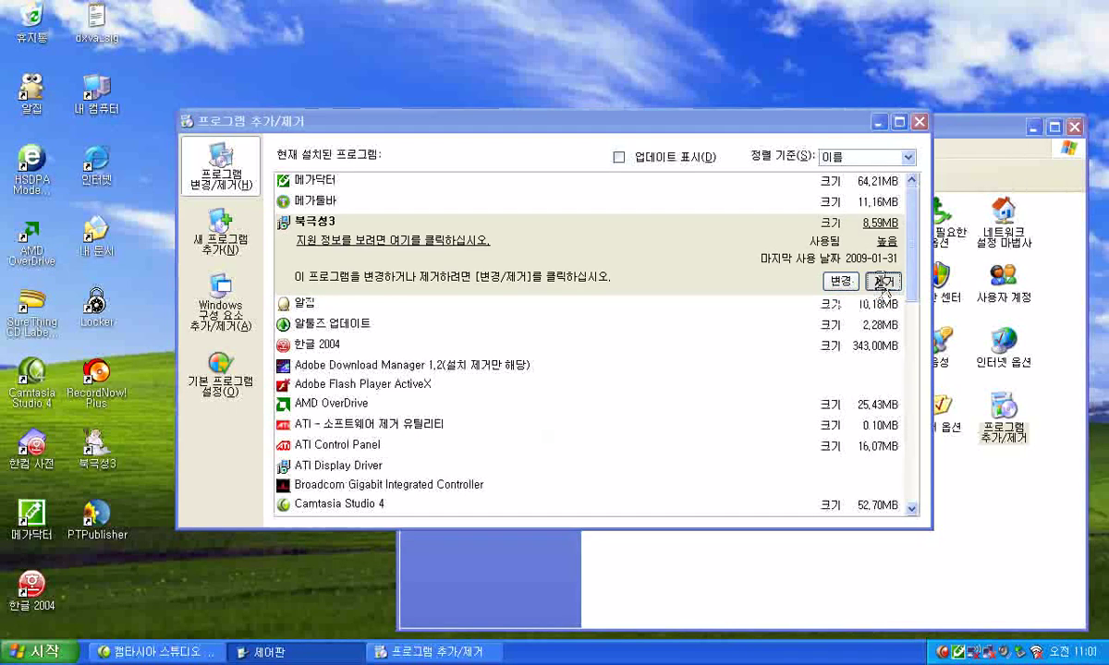
left_click(490, 356)
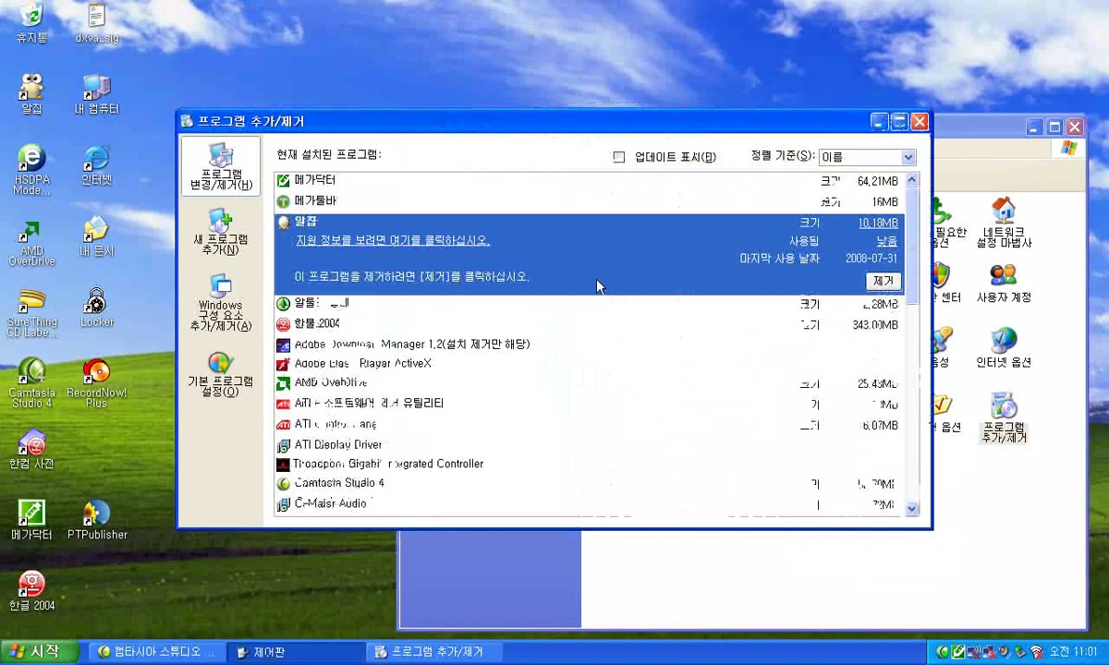
left_click(919, 121)
left_click(1074, 126)
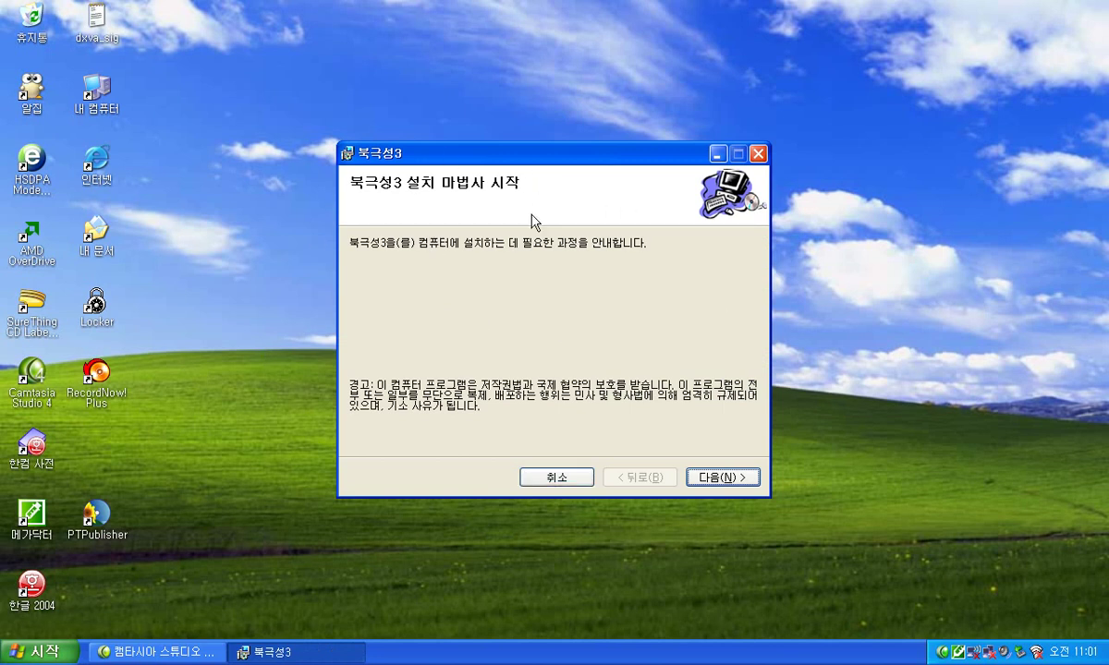
Install 북극성3 into the default Program Files folder through the setup wizard.
left_click(719, 478)
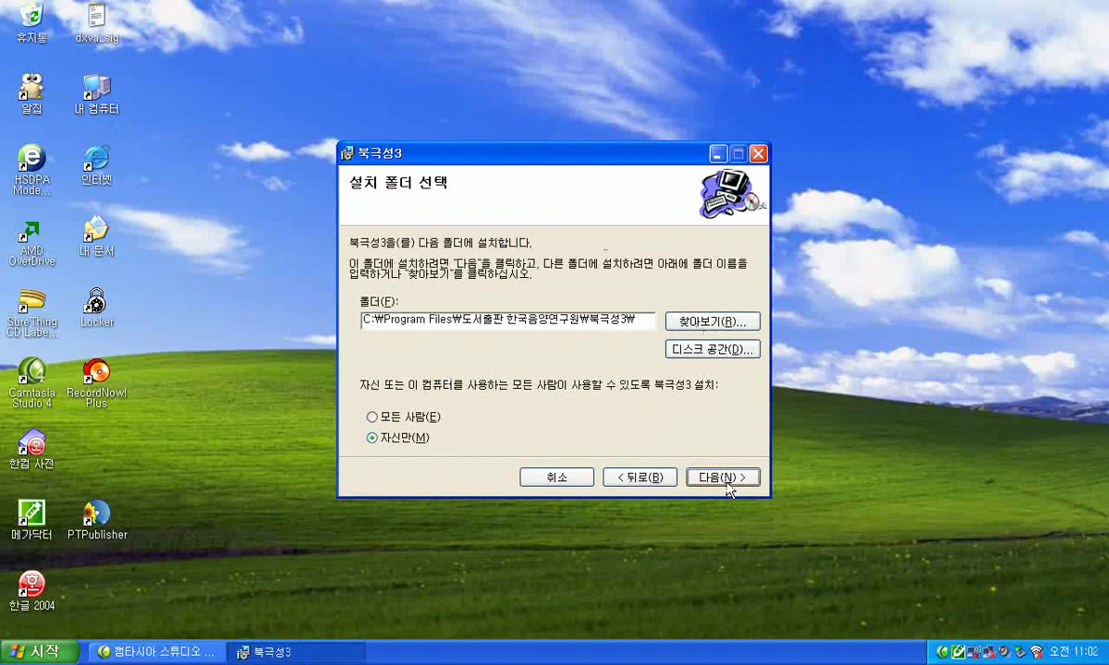
left_click(726, 480)
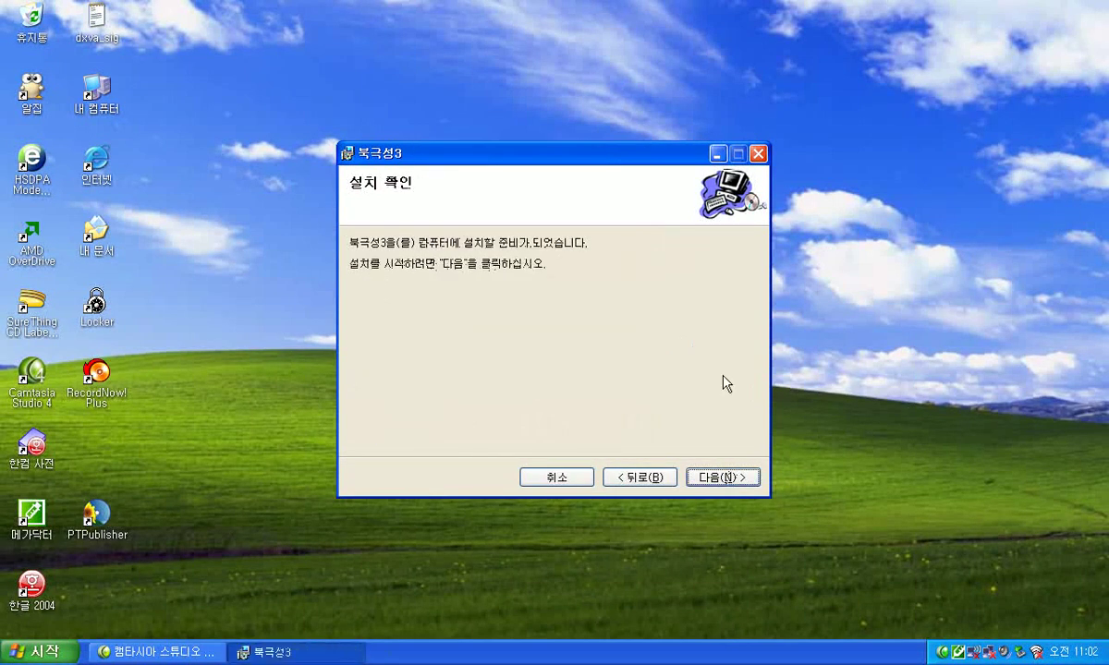
left_click(717, 487)
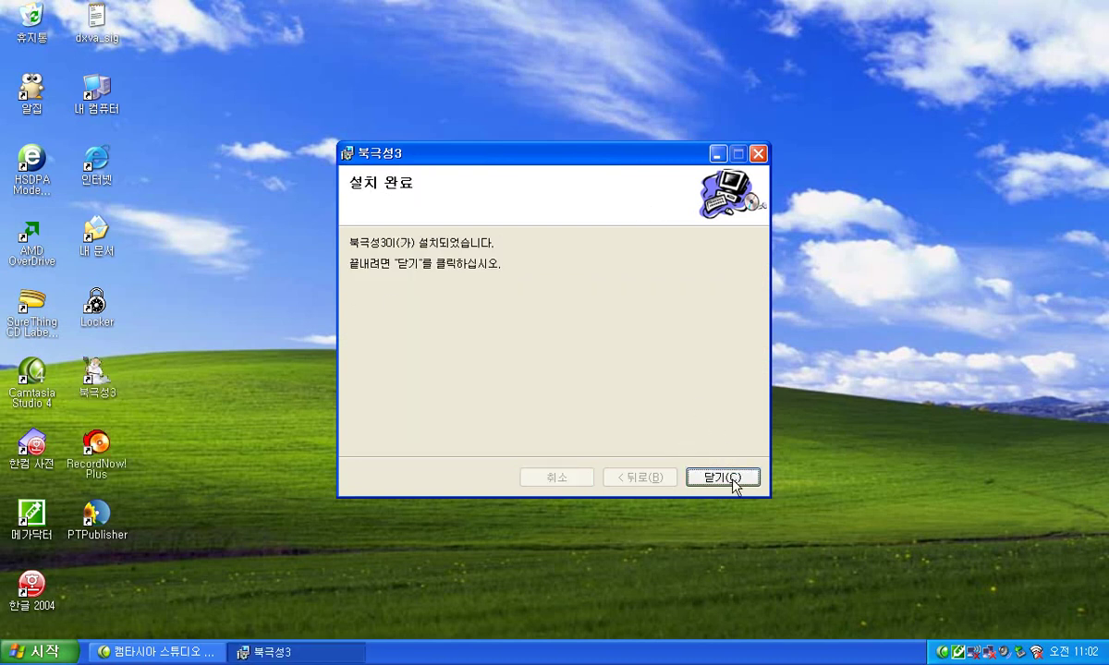
Close the finished 북극성3 installer with 닫기.
left_click(730, 481)
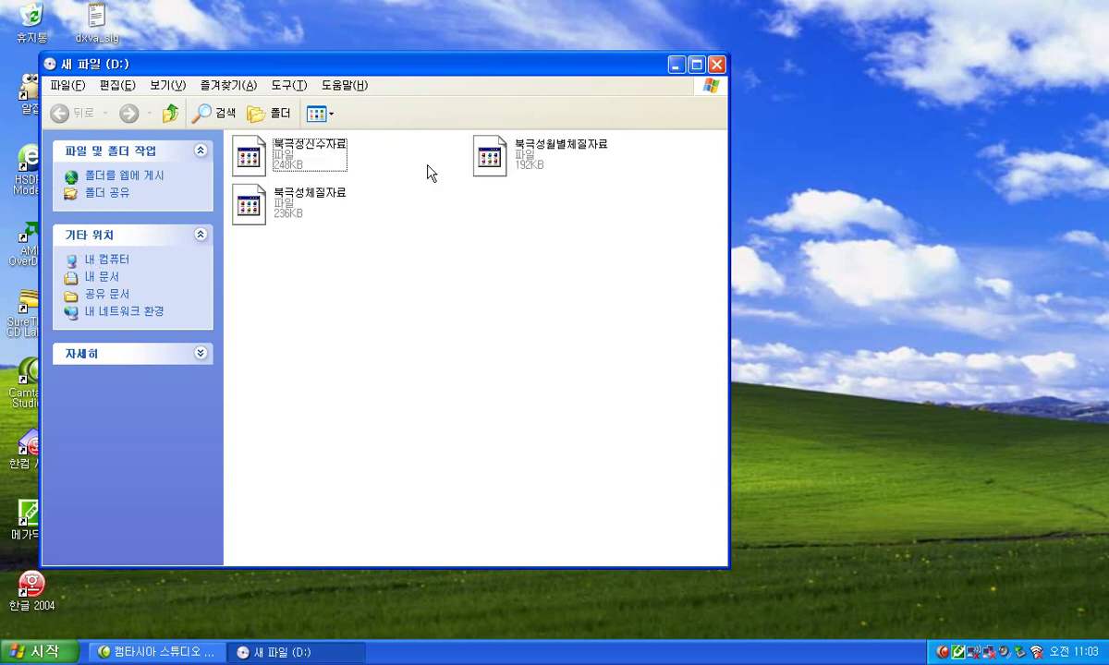
Send 북극성신수자료, 북극성월별체질자료 and 북극성체질자료 from drive D: to My Documents.
left_click(304, 162)
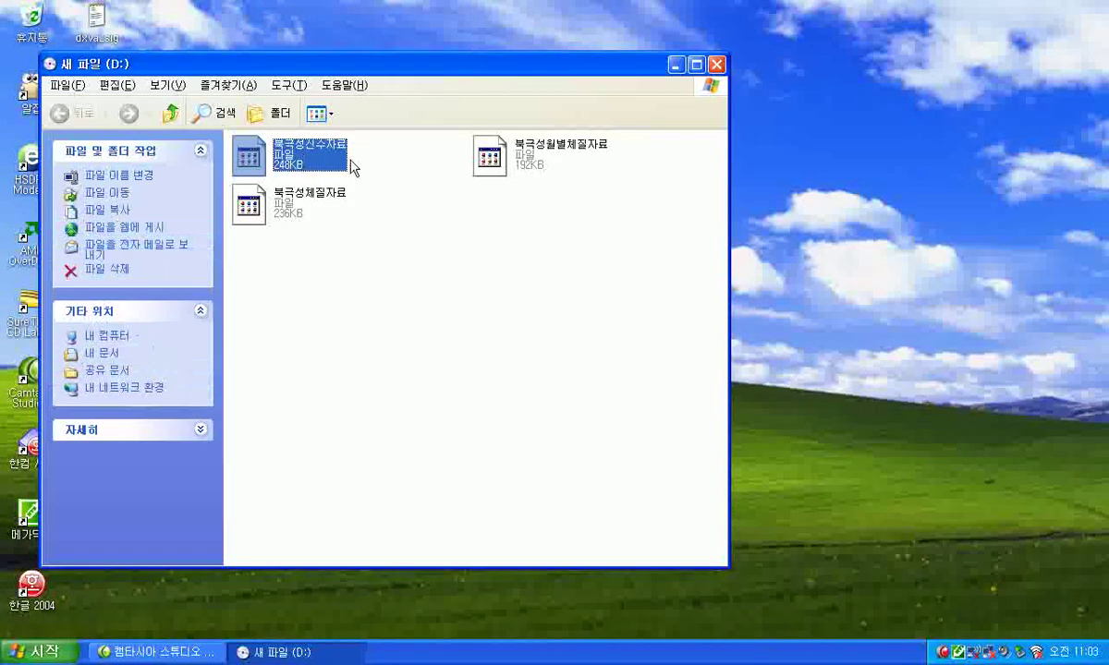
left_click(520, 168)
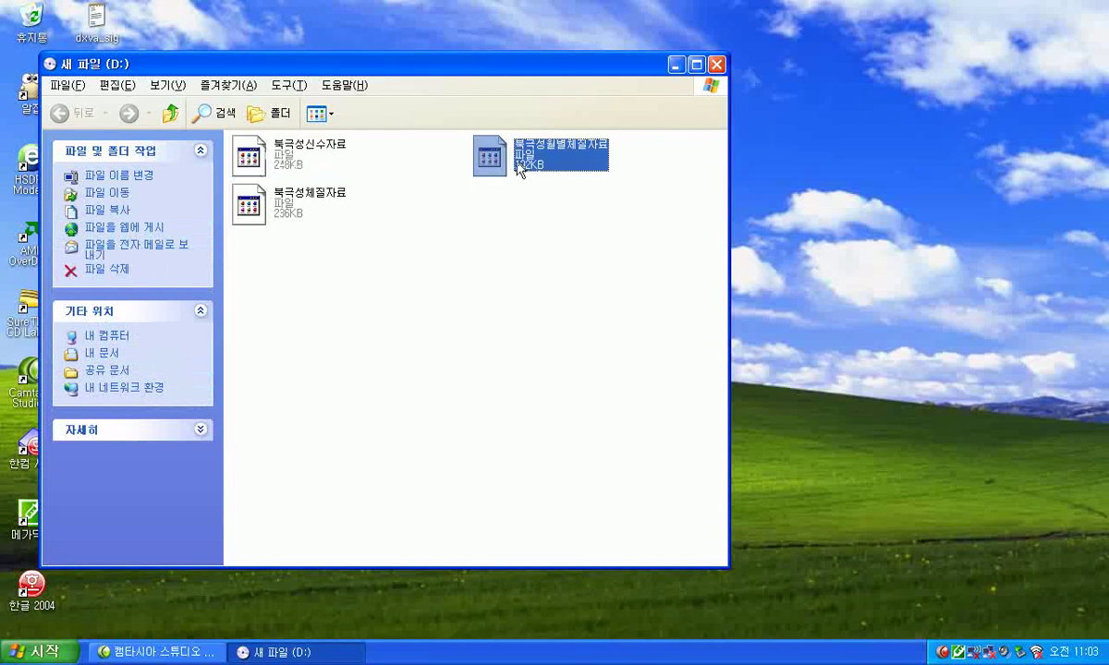
left_click(285, 215)
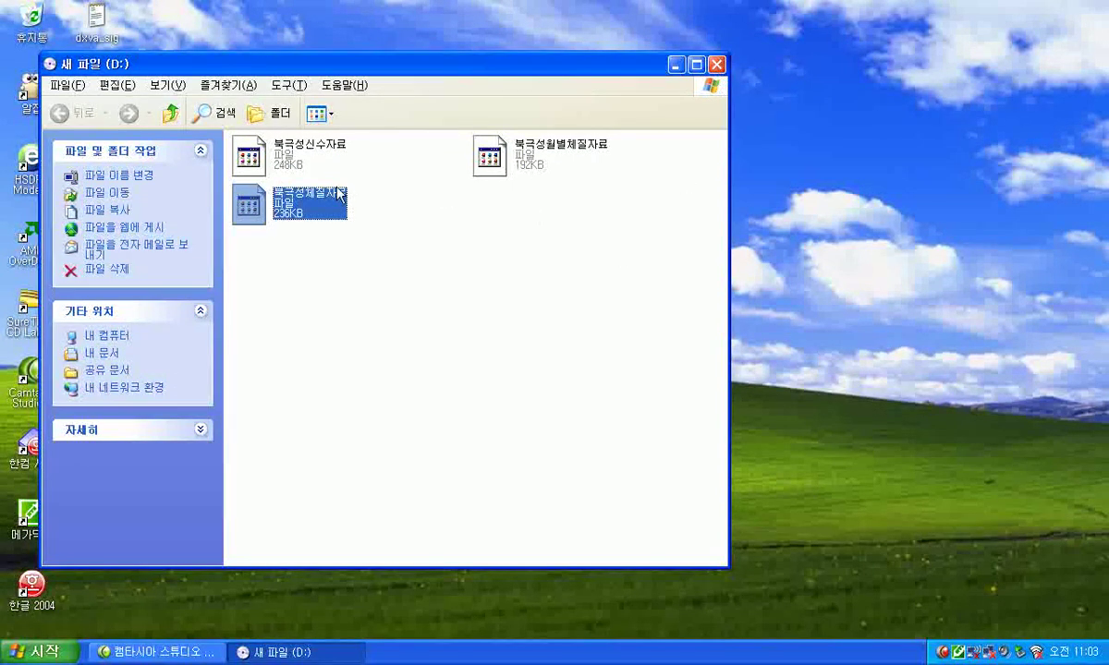
left_click(287, 159)
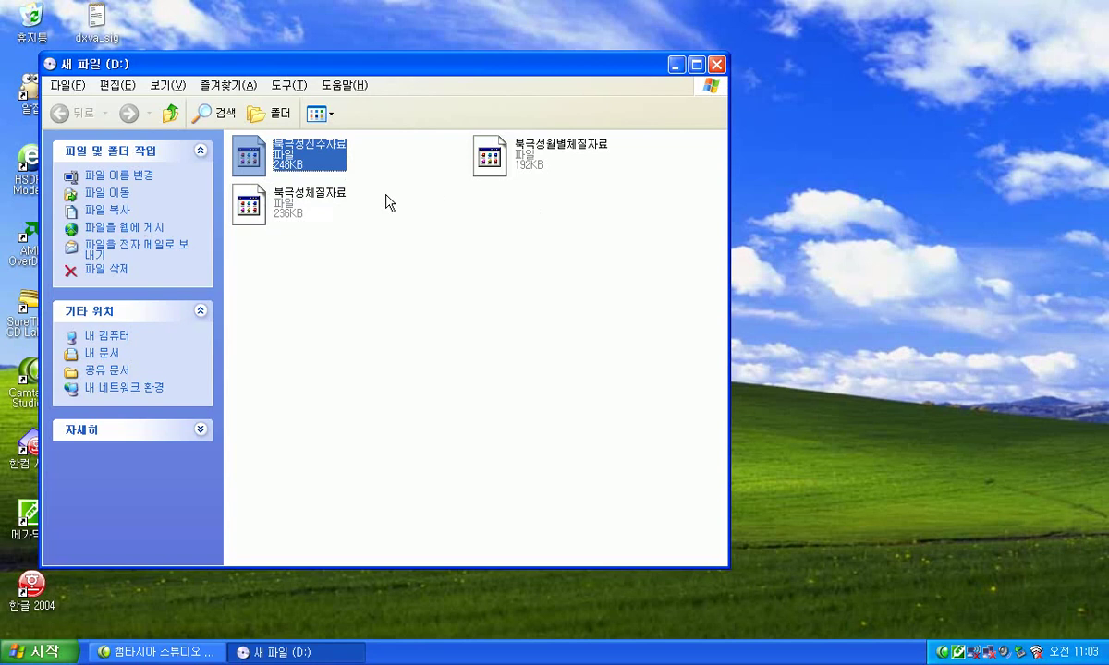
key("ctrl+Right")
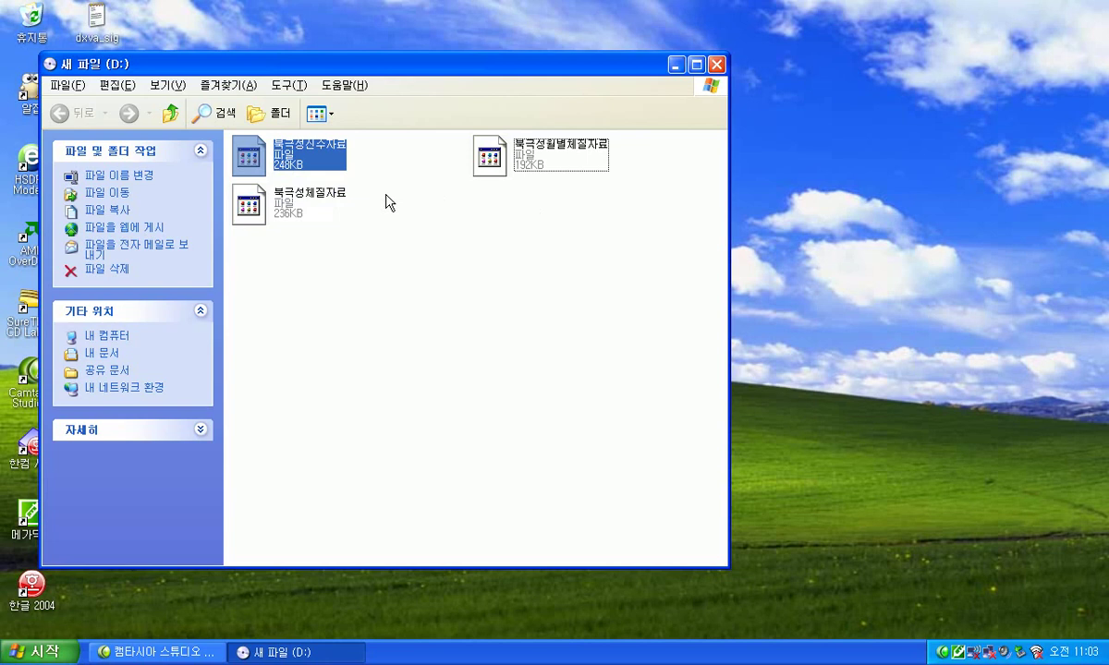
left_click(485, 150, "ctrl")
left_click(312, 204, "ctrl")
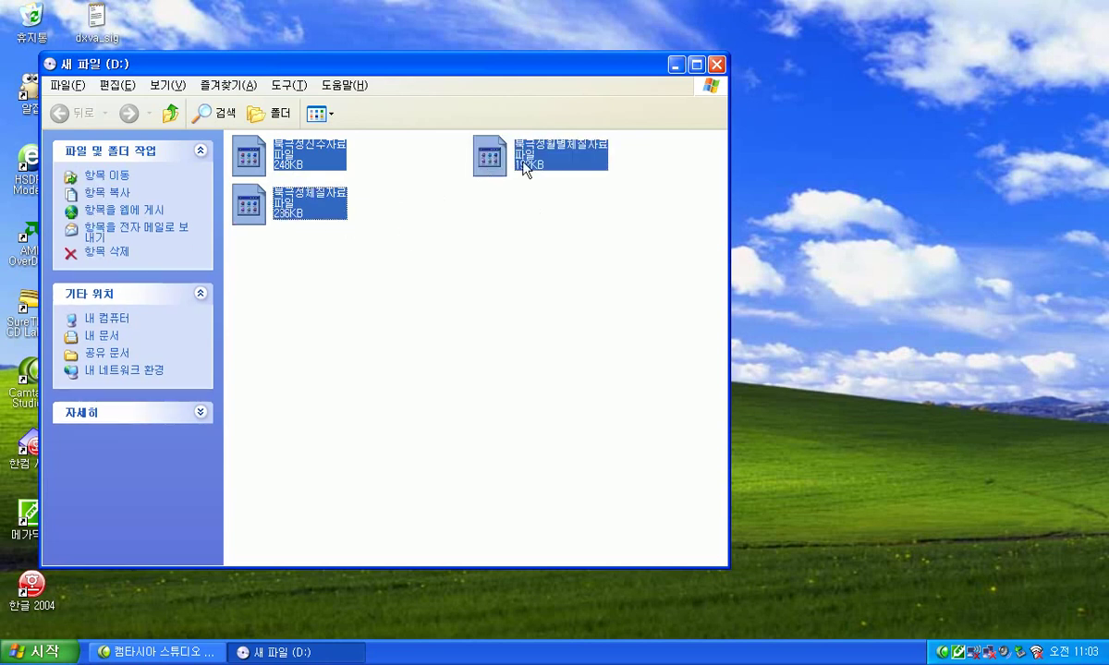
right_click(295, 156)
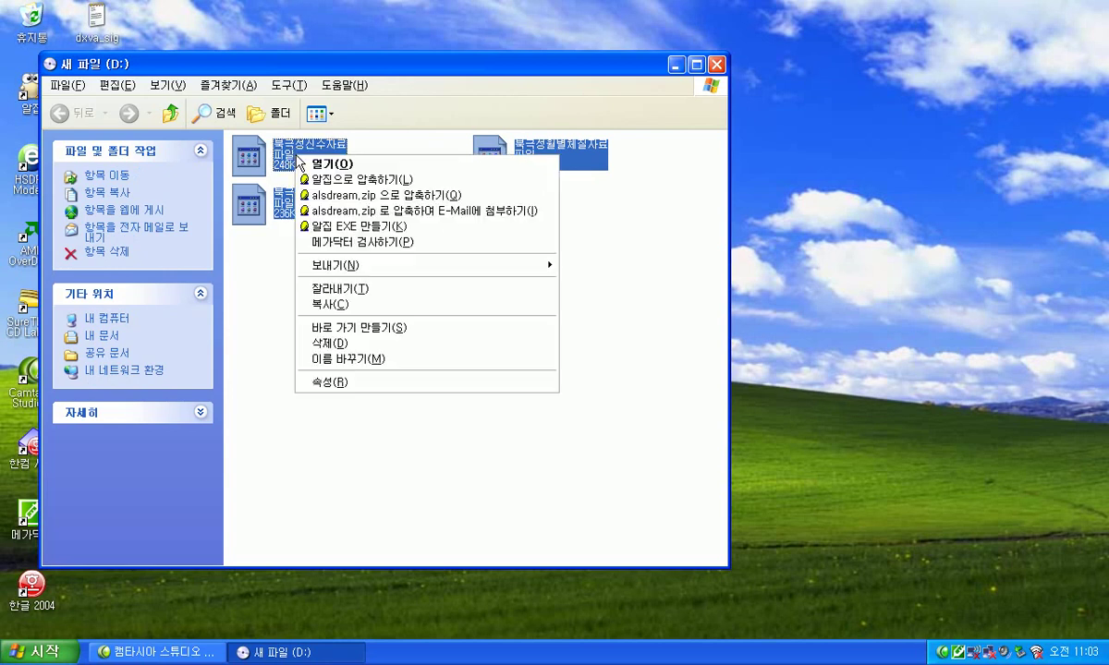
mouse_move(365, 266)
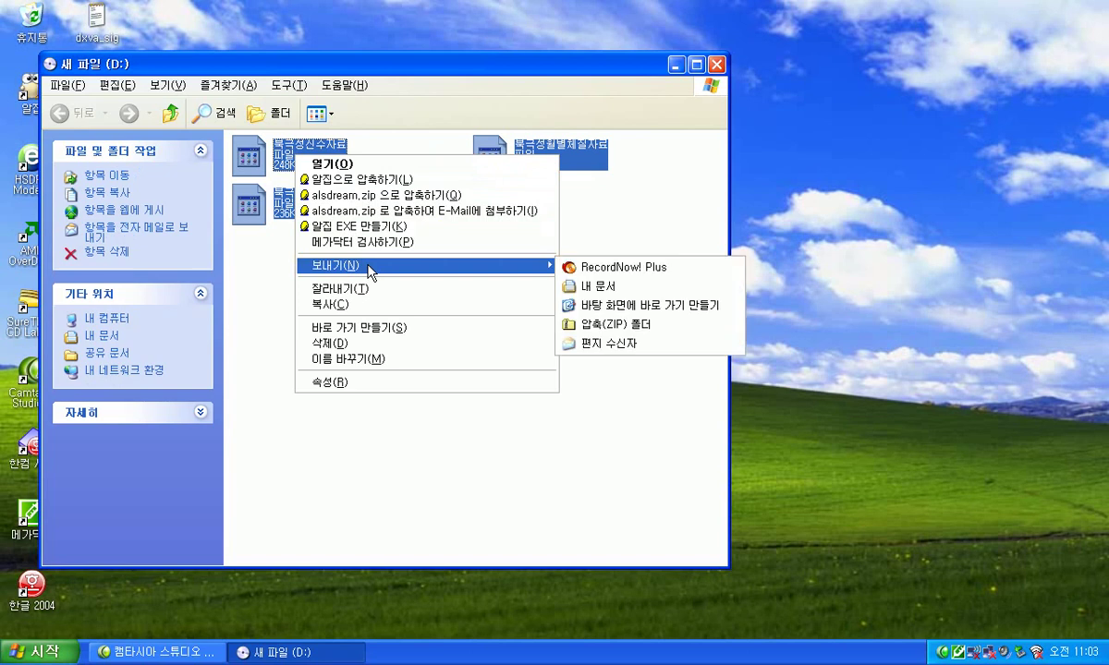
left_click(612, 288)
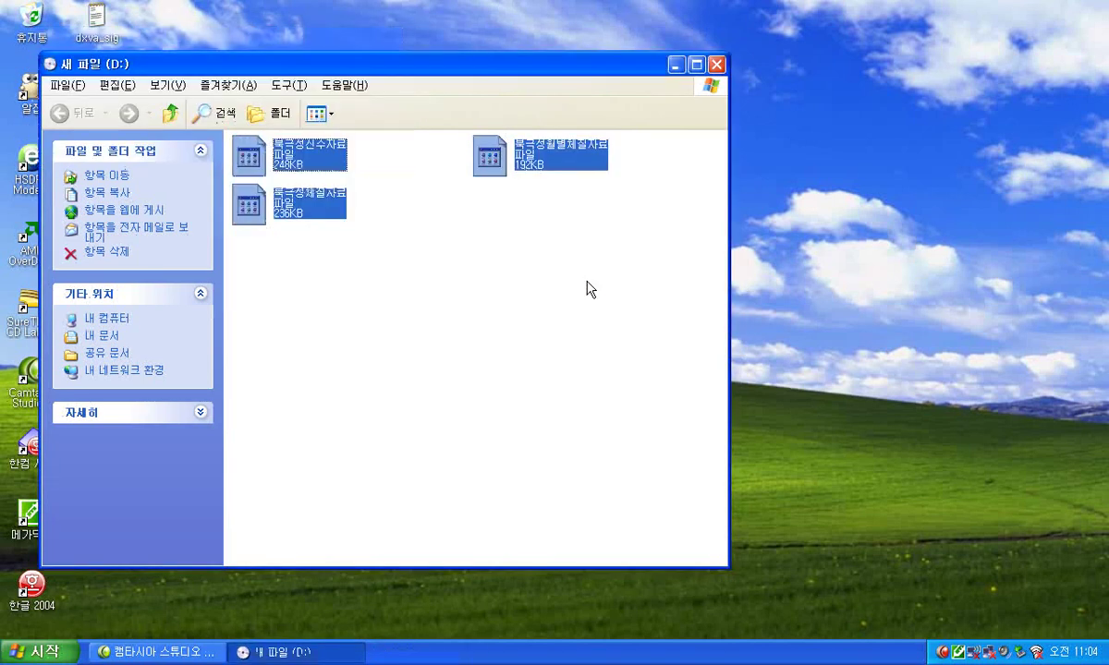
left_click(676, 63)
Keep the existing 북극성신수자료, but copy 북극성체질자료 into 내 문서, replacing the old copy.
left_click_drag(465, 62, 829, 109)
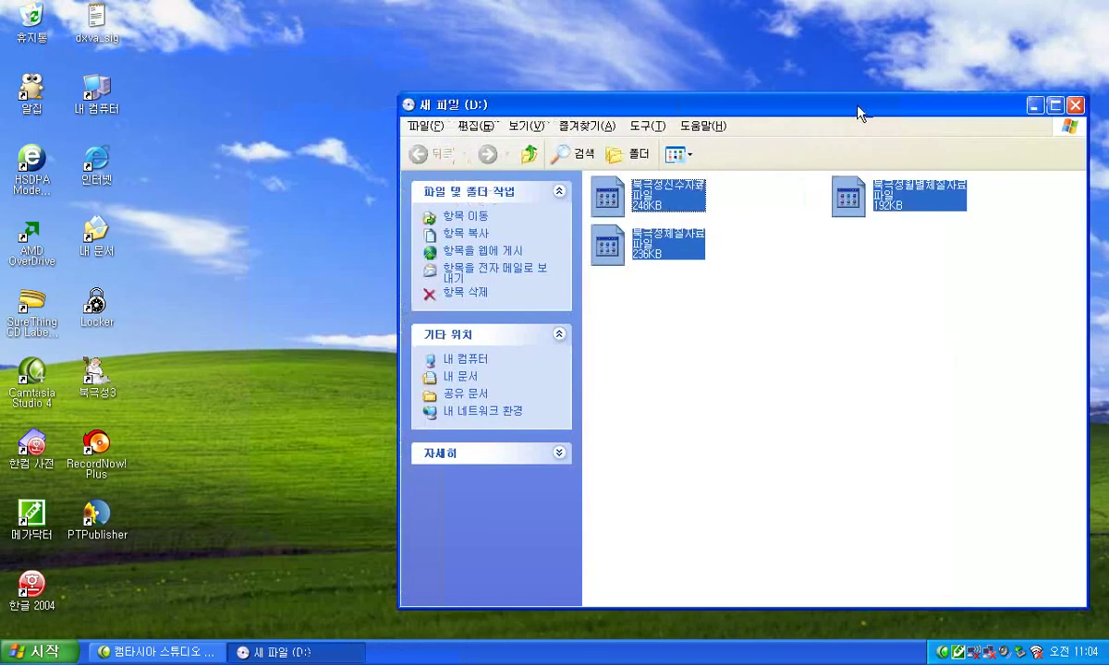
double_click(92, 242)
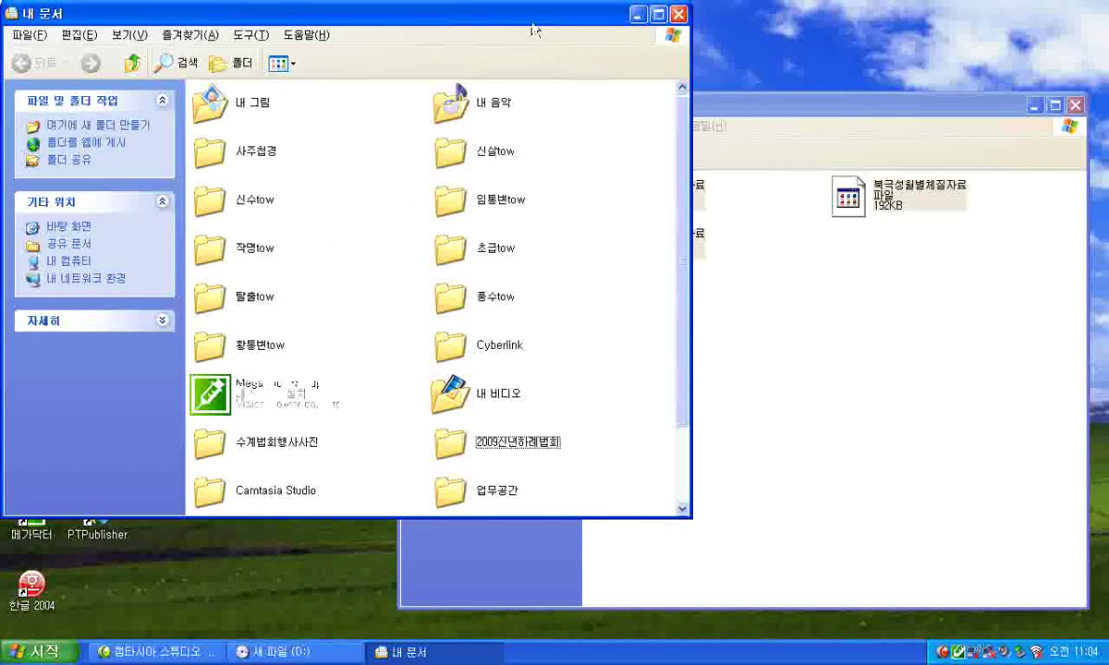
left_click_drag(525, 15, 441, 184)
left_click(628, 198)
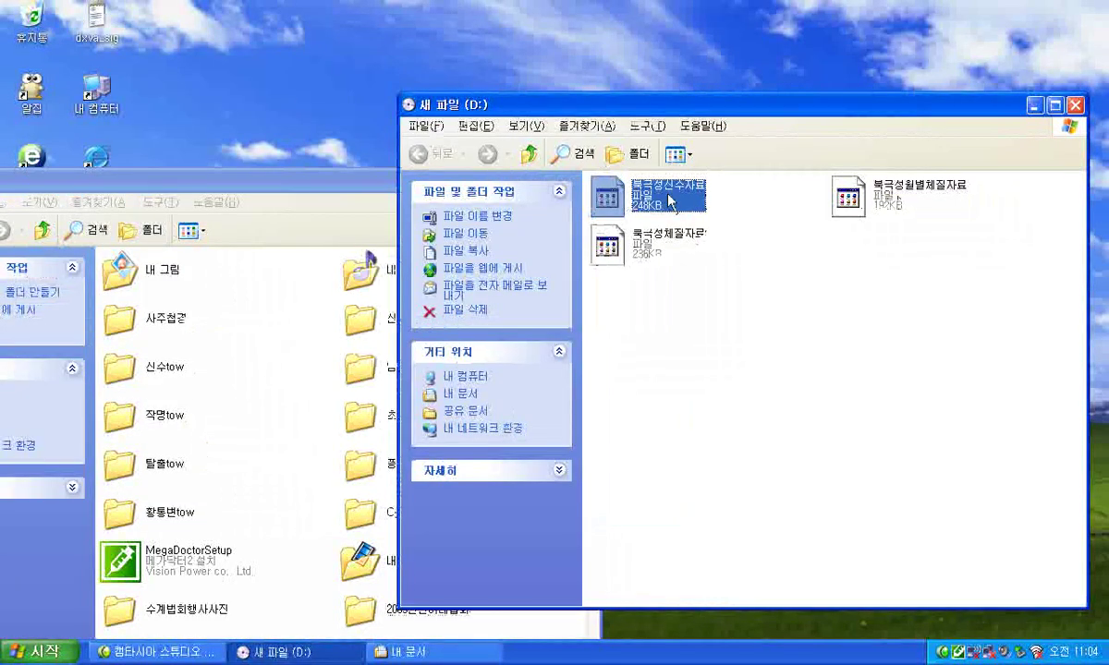
left_click(337, 413)
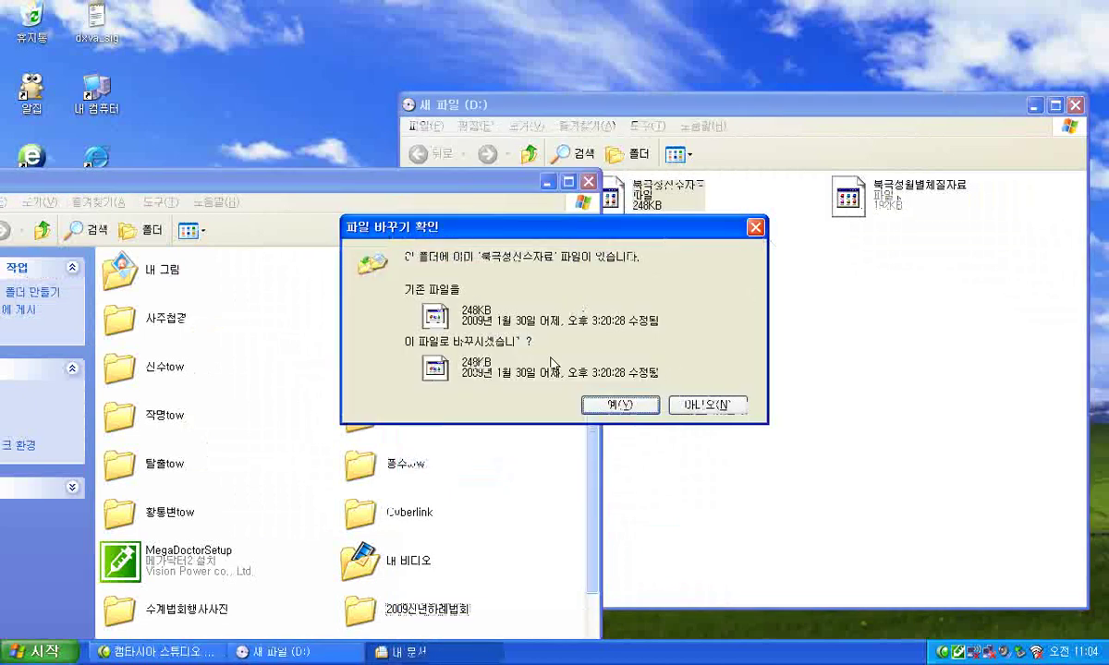
left_click(713, 407)
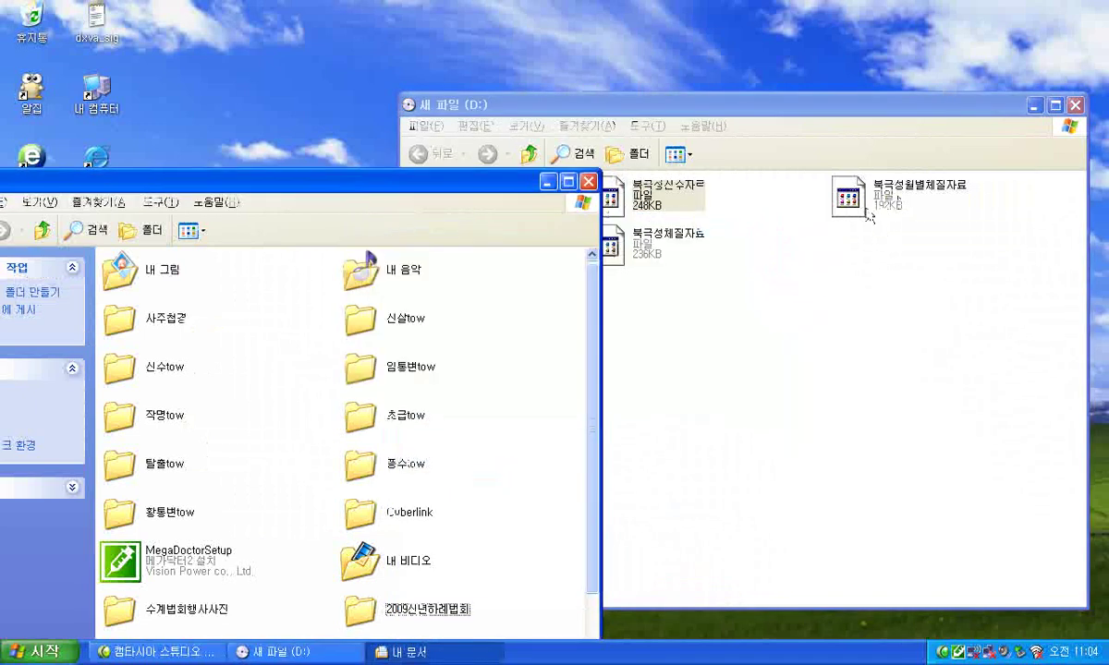
left_click_drag(638, 231, 503, 460)
left_click(638, 410)
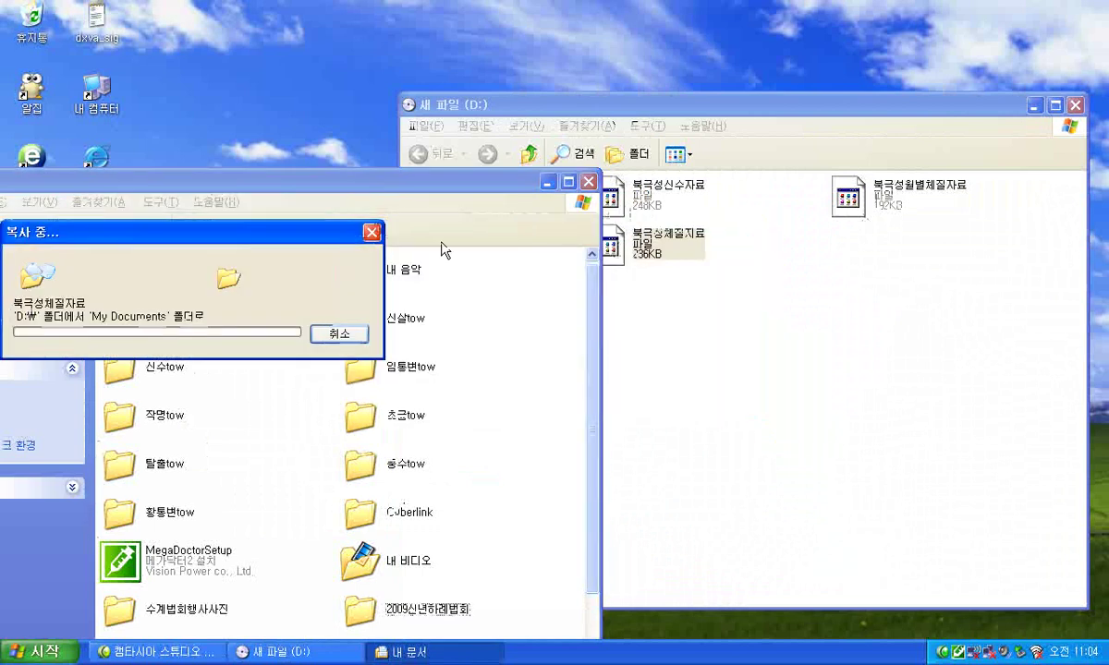
left_click_drag(426, 198, 557, 70)
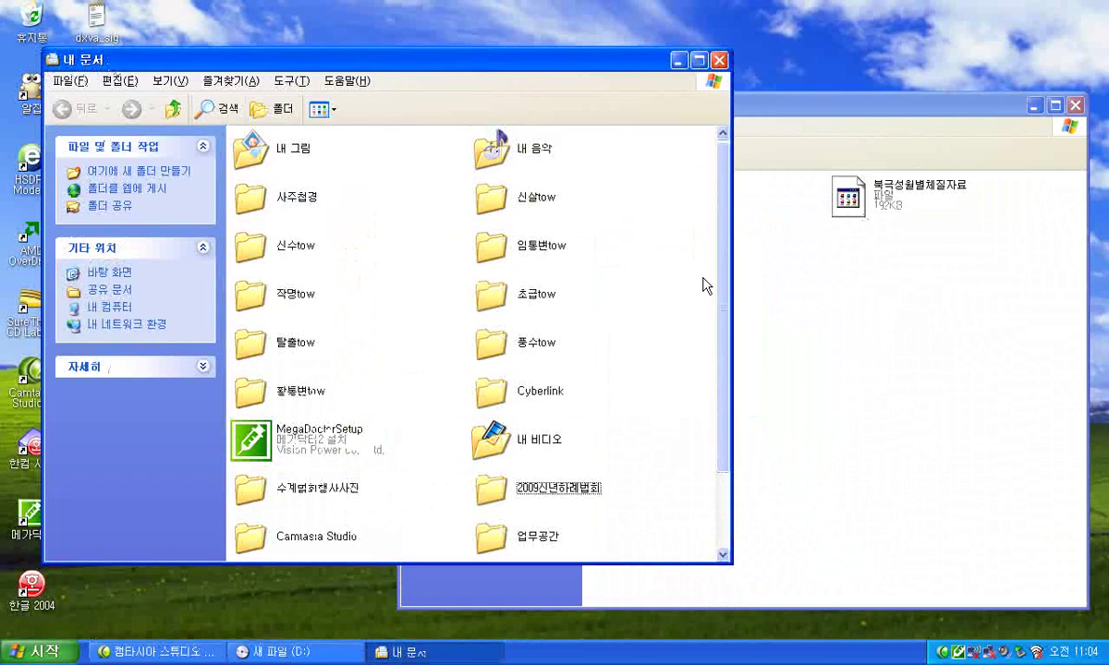
scroll(728, 275, "down", 3)
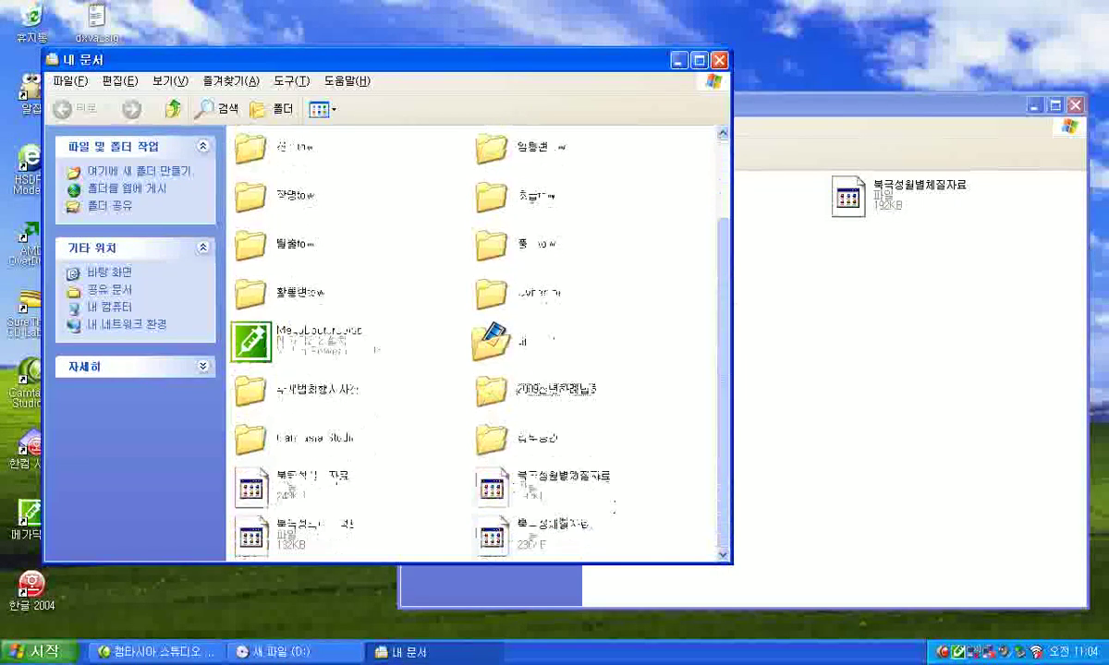
left_click(305, 475)
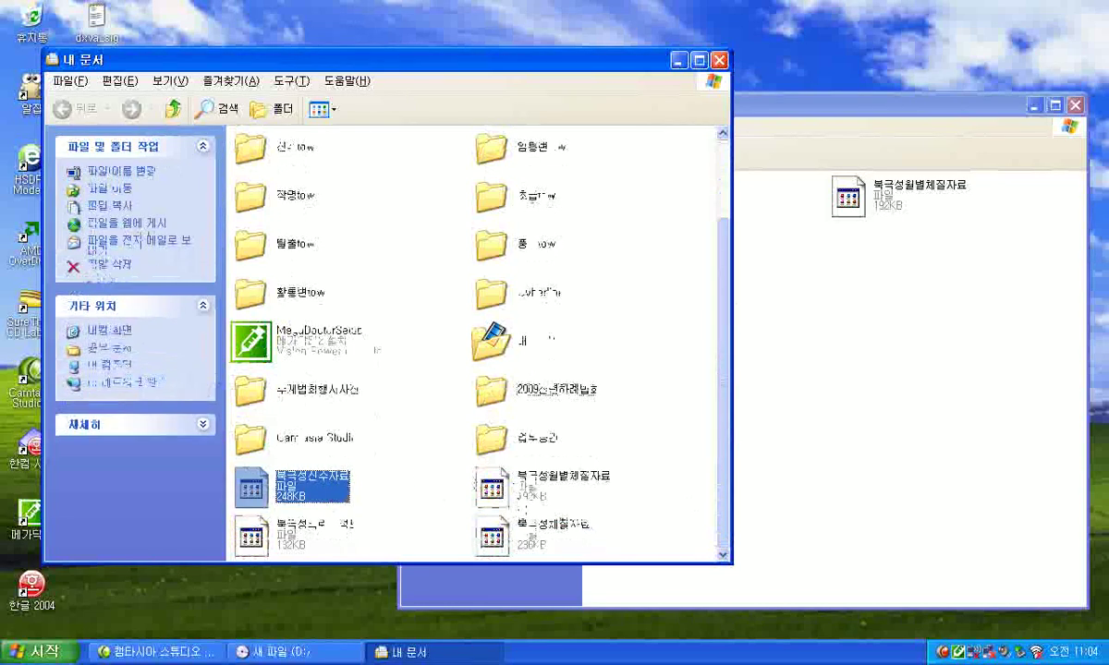
left_click(489, 480)
left_click(516, 534)
left_click(304, 522)
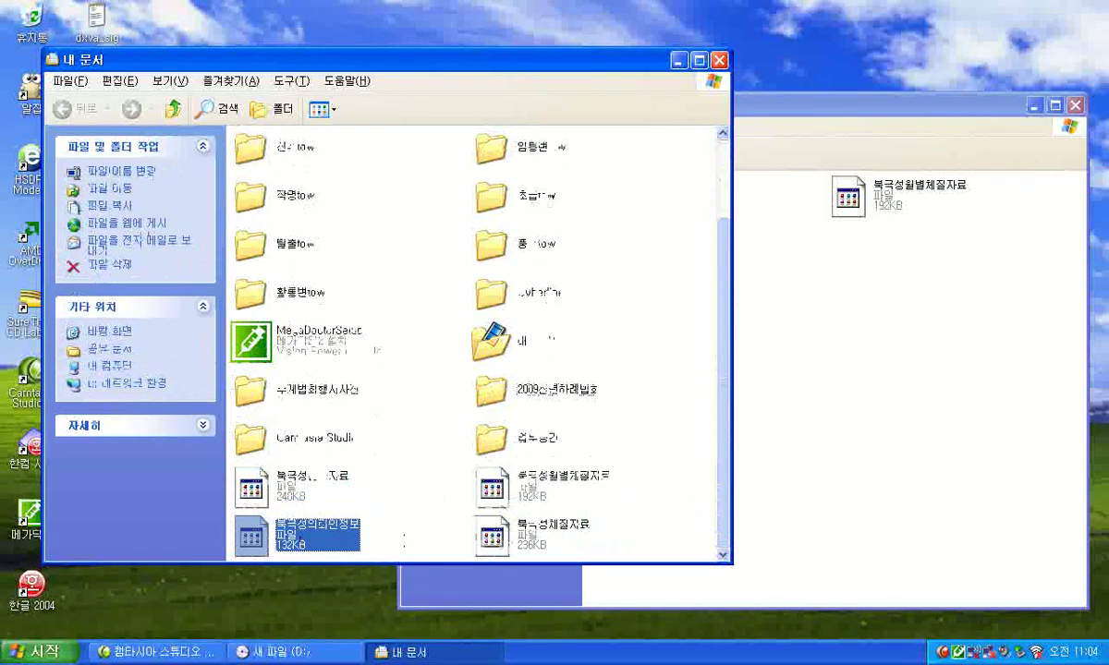
double_click(318, 541)
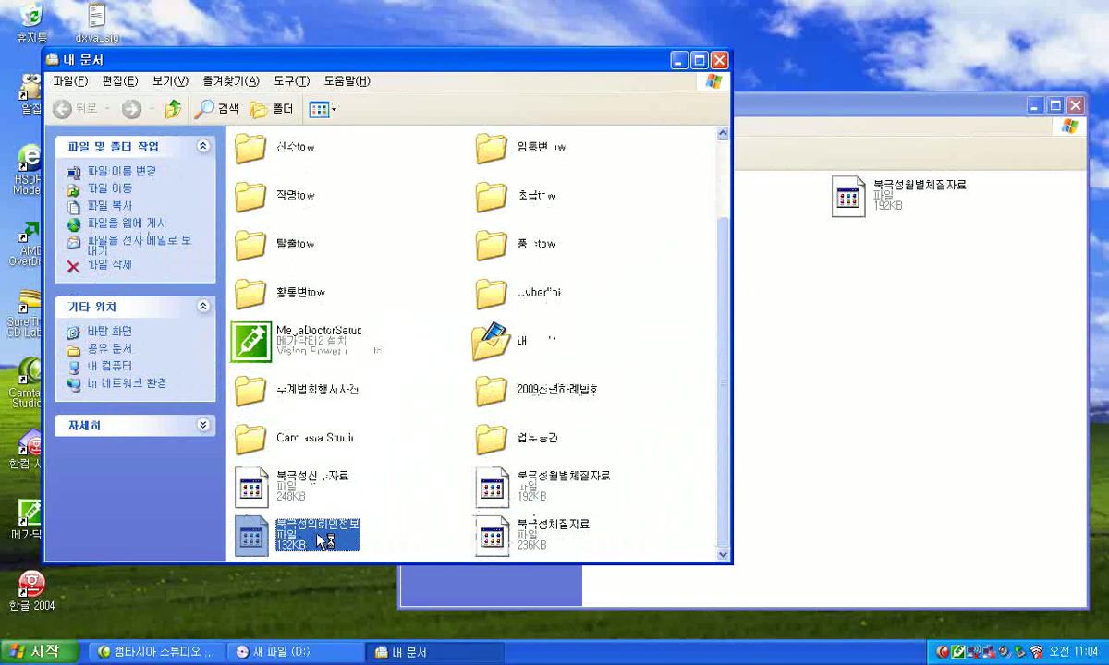
left_click(699, 485)
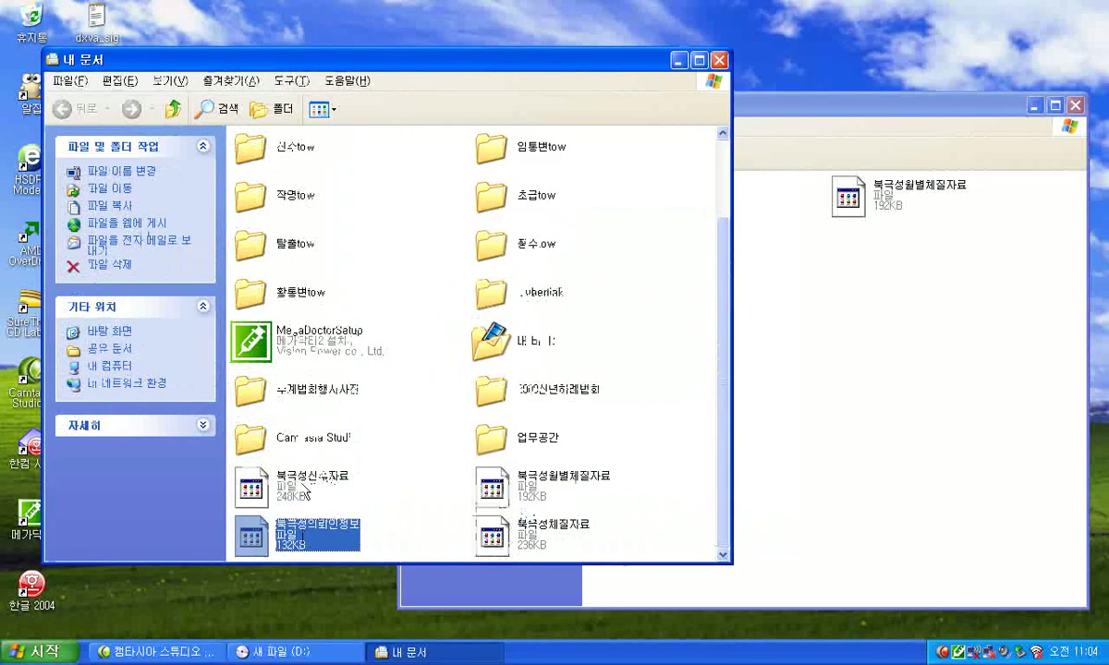
Close the 내 문서 and 새 파일 (D:) windows and launch the reinstalled 북극성3.
left_click(720, 62)
left_click(1076, 105)
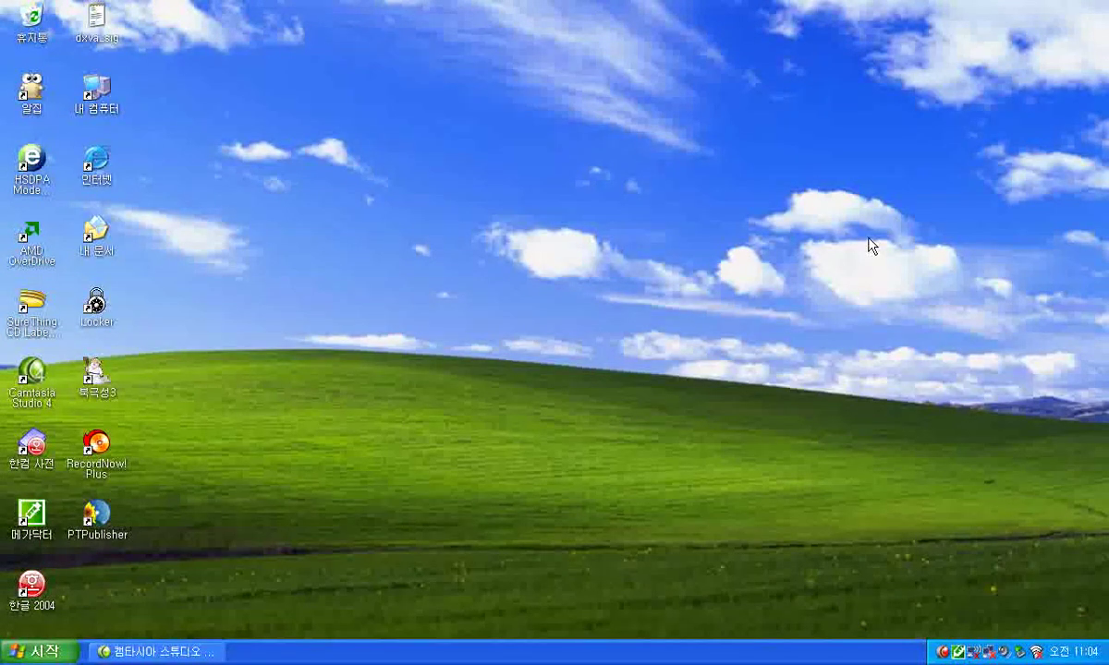
double_click(96, 378)
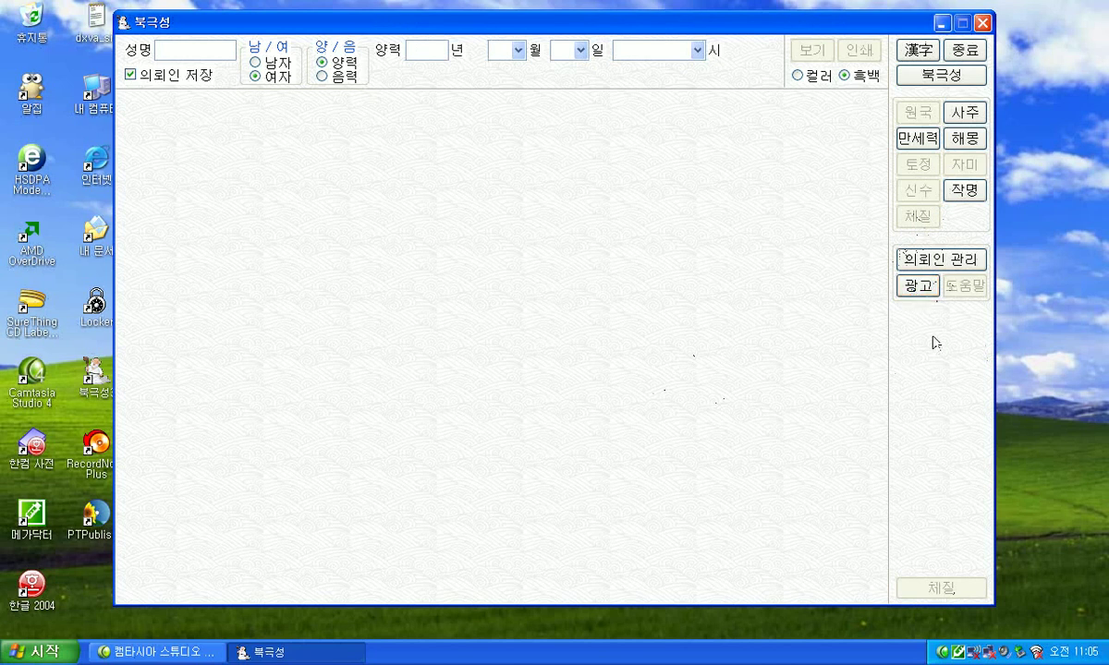
Review the two-line top ad text and bottom messages in 광고 settings, then confirm with 확인.
left_click(915, 283)
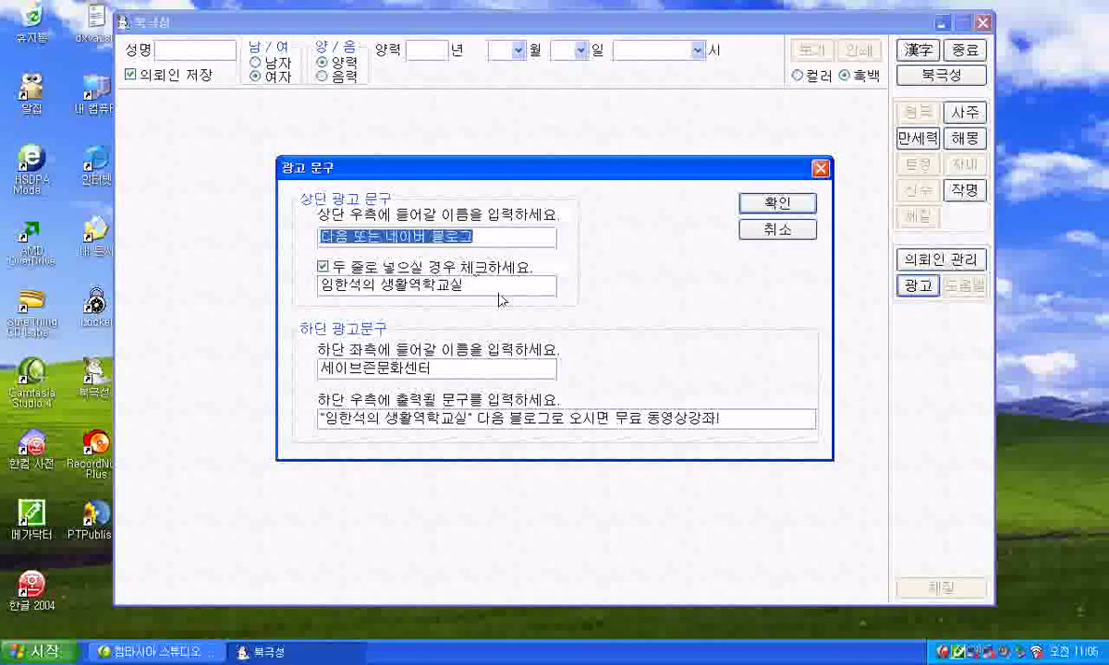
left_click(484, 232)
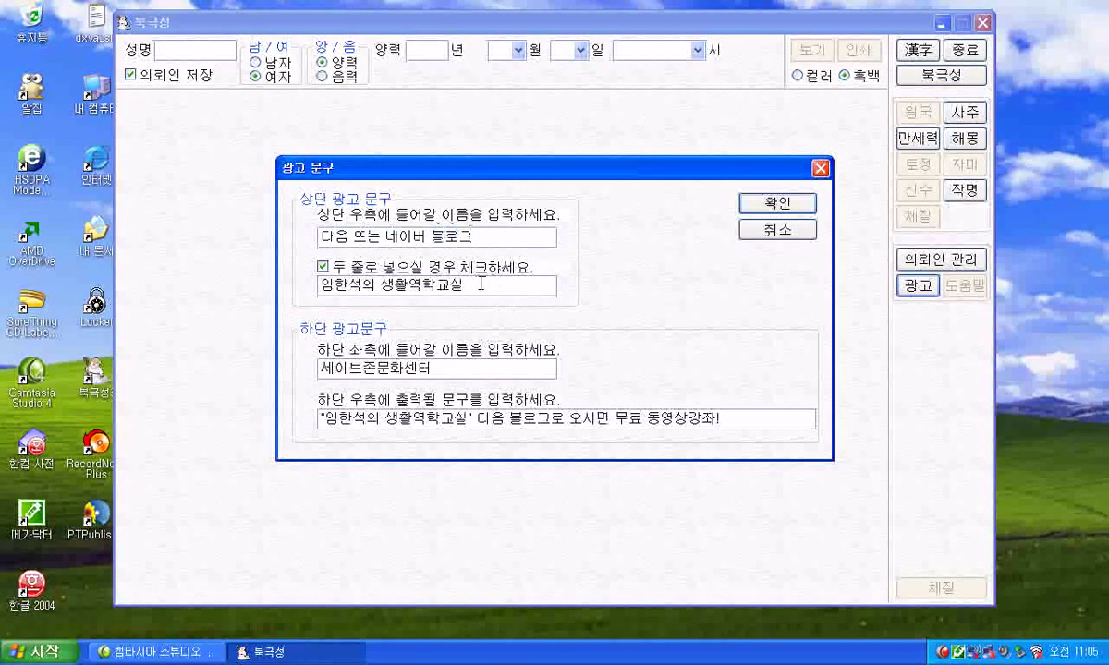
left_click(448, 369)
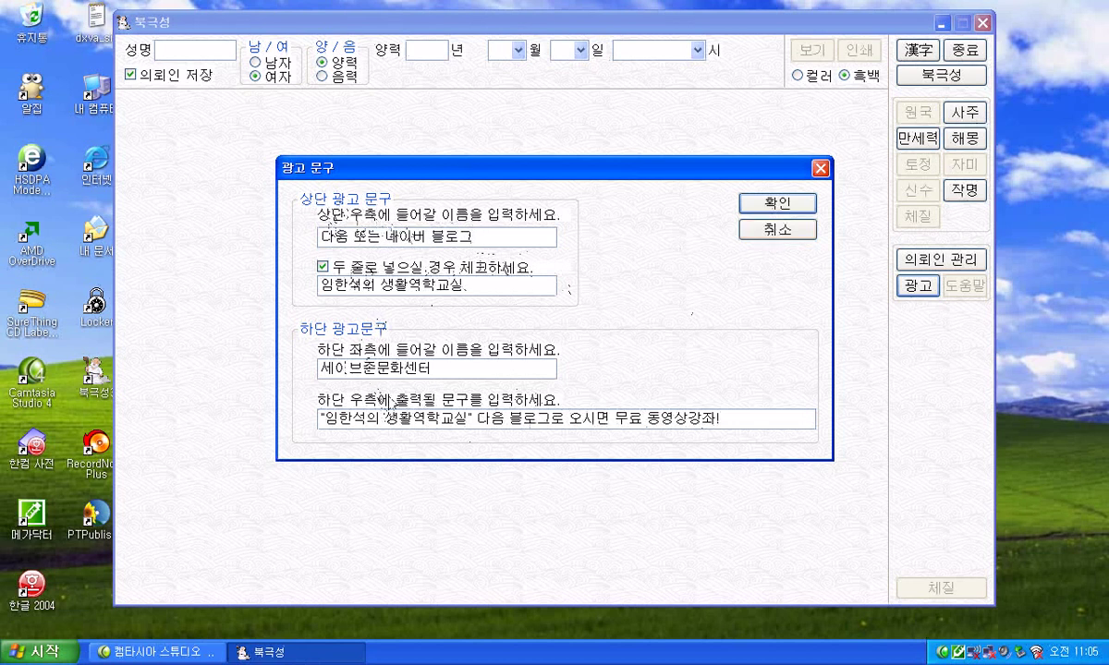
left_click(740, 196)
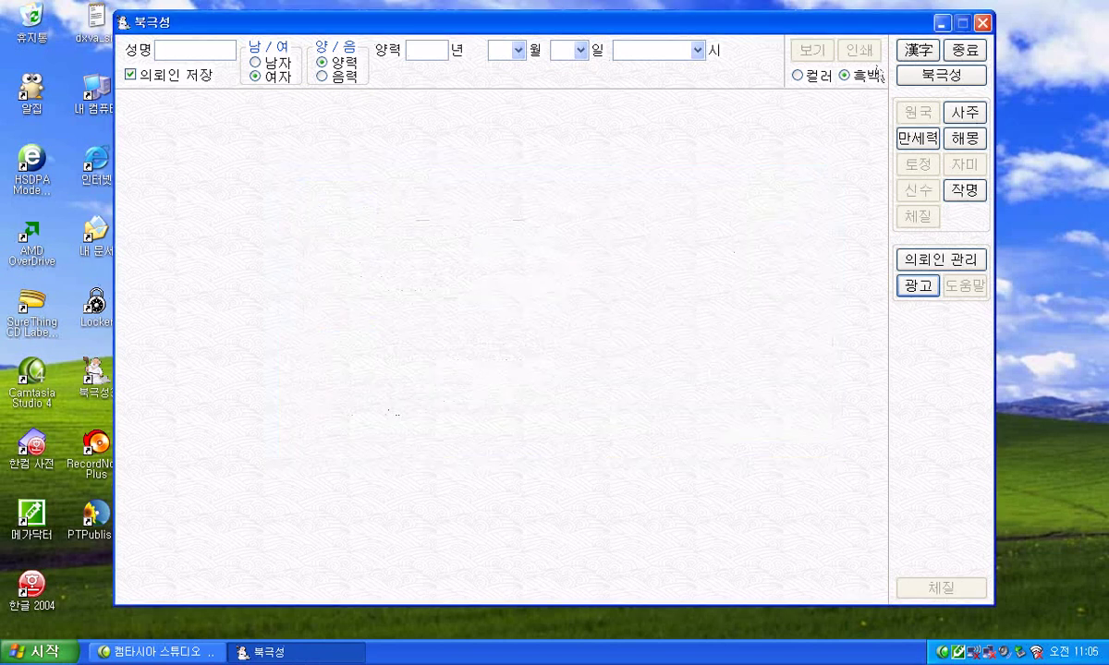
Enter the client's name, birth date 2009/1/1 and the 子 hour, then preview the generated saju chart.
left_click(199, 48)
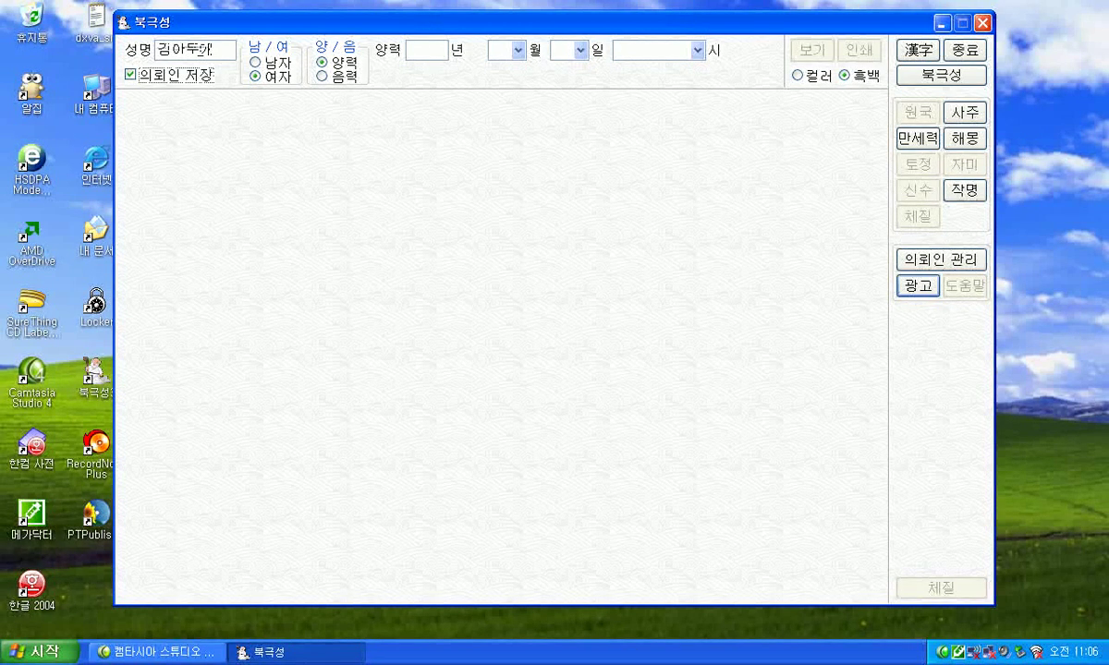
key("Tab")
type("1109")
key("Tab")
key("1")
key("Tab")
key("Down")
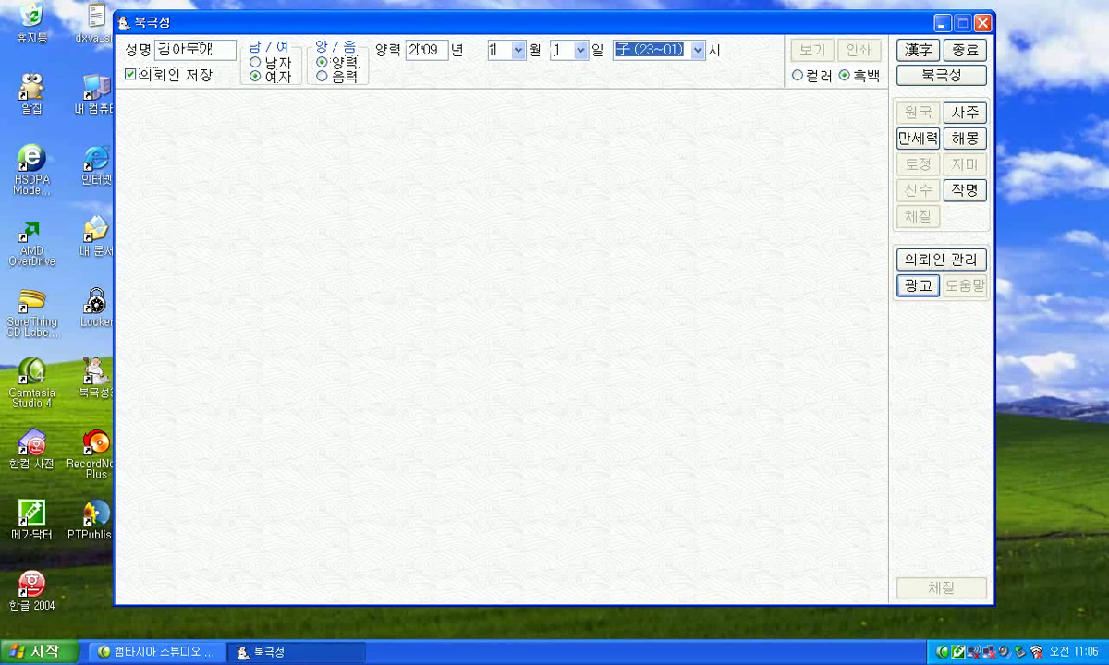
key("Return")
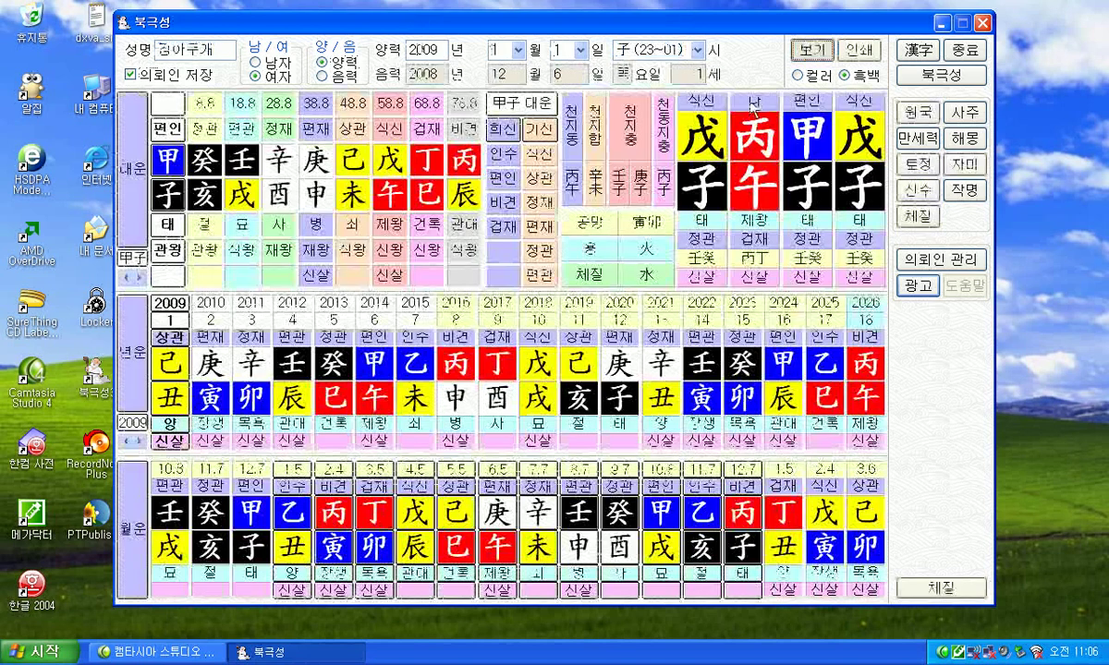
key("Return")
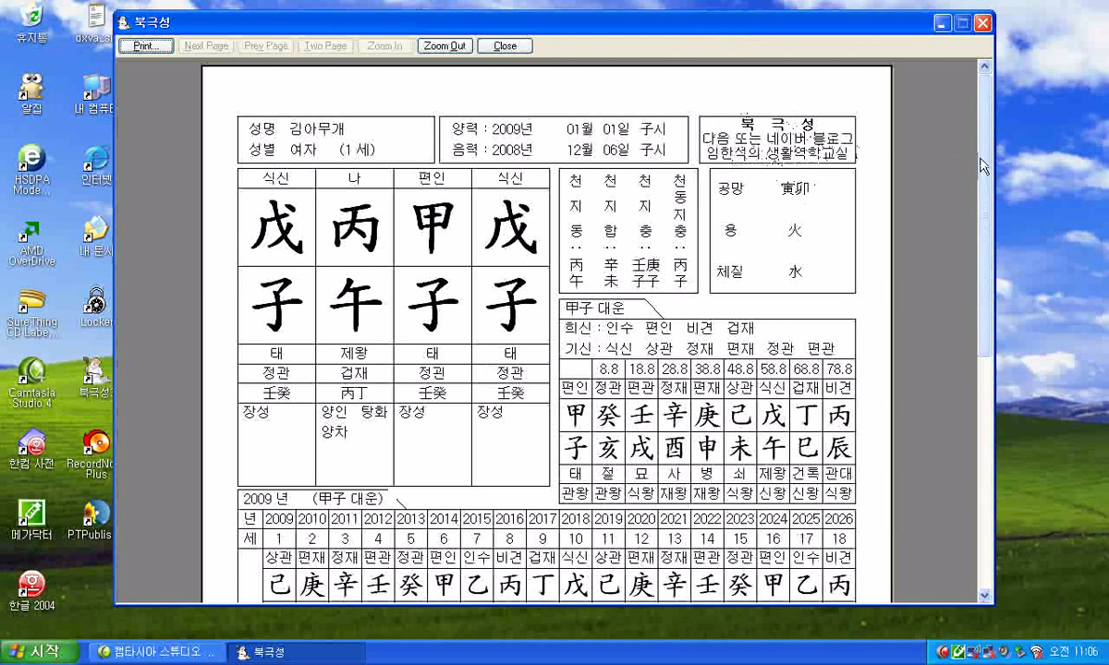
Close the chart print preview, leave the 광고 문구 text unchanged, and open the 의뢰인 관리 client list.
left_click_drag(981, 166, 1030, 436)
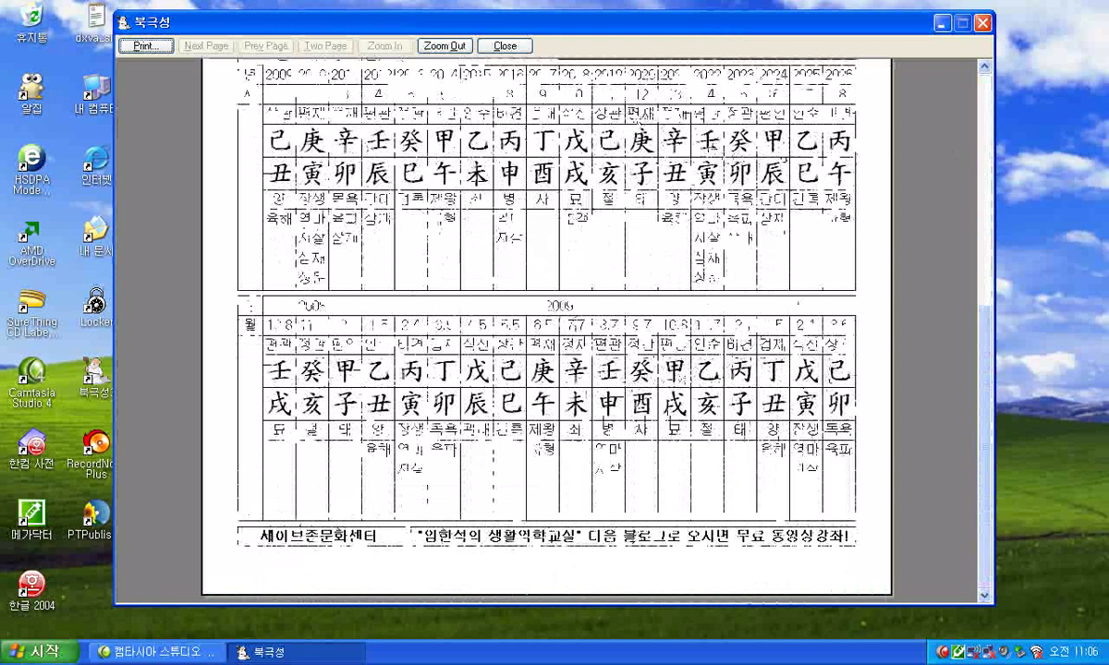
left_click(505, 46)
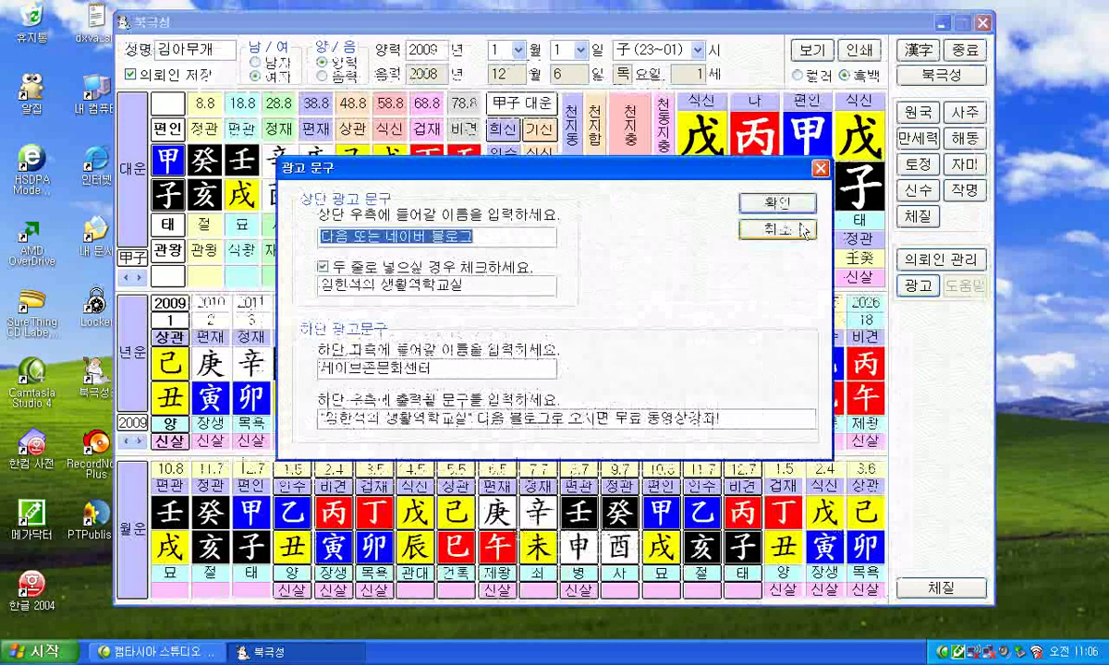
left_click(802, 230)
left_click(940, 259)
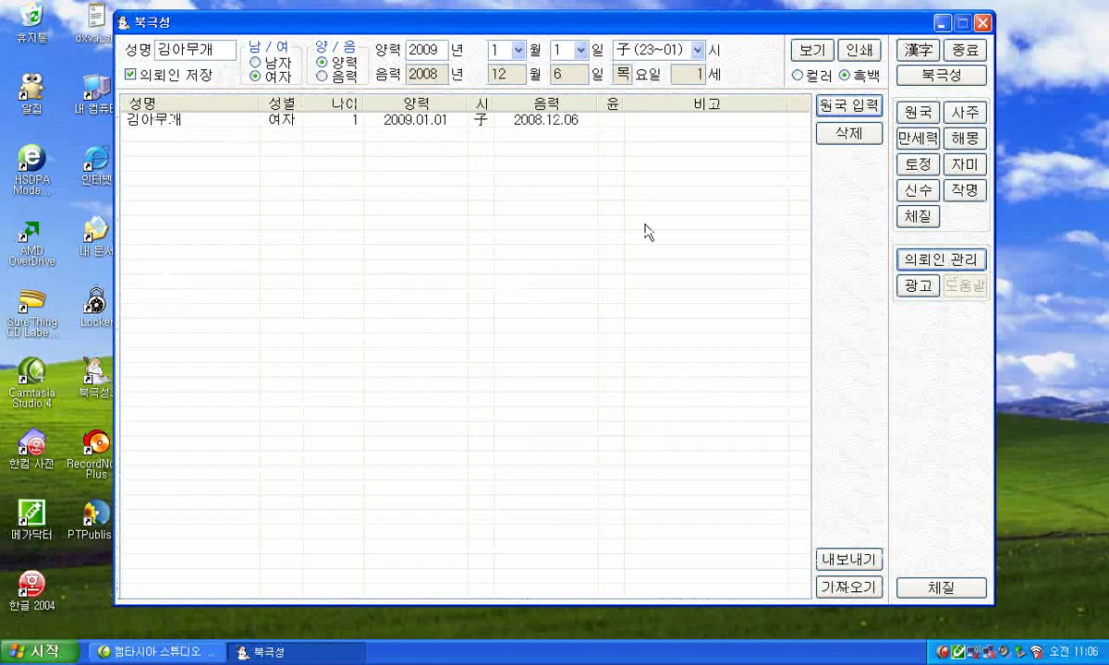
Import the client data from the saved file and confirm the import.
left_click(855, 596)
left_click(511, 346)
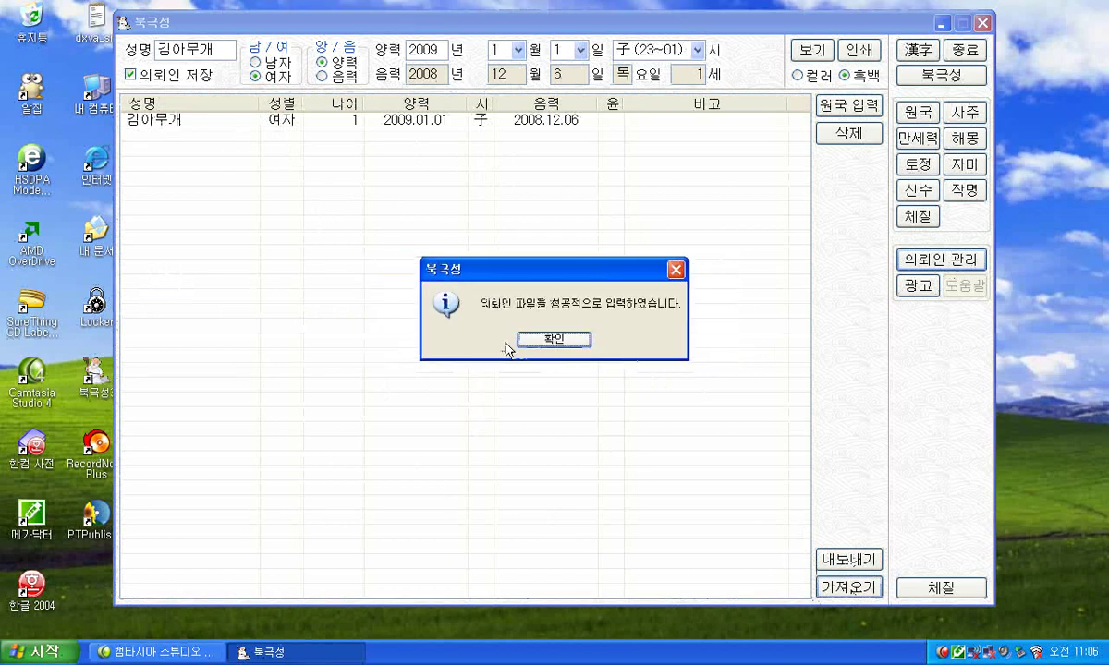
left_click(522, 341)
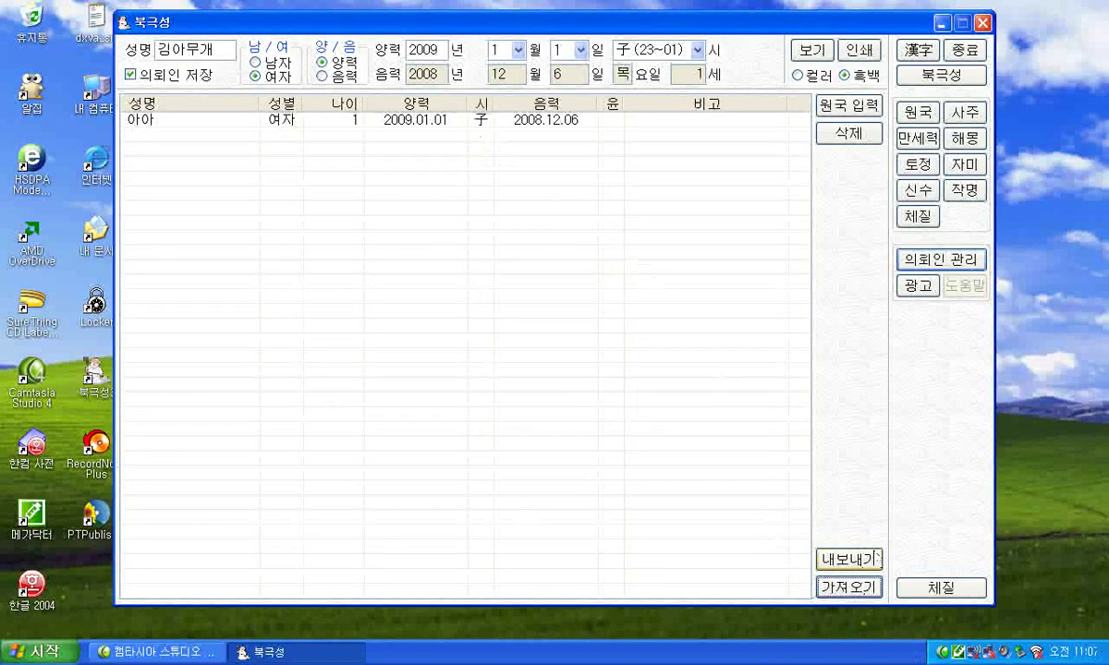
Try exporting the client list twice without overwriting the existing file, then view the 체질 section.
left_click(848, 564)
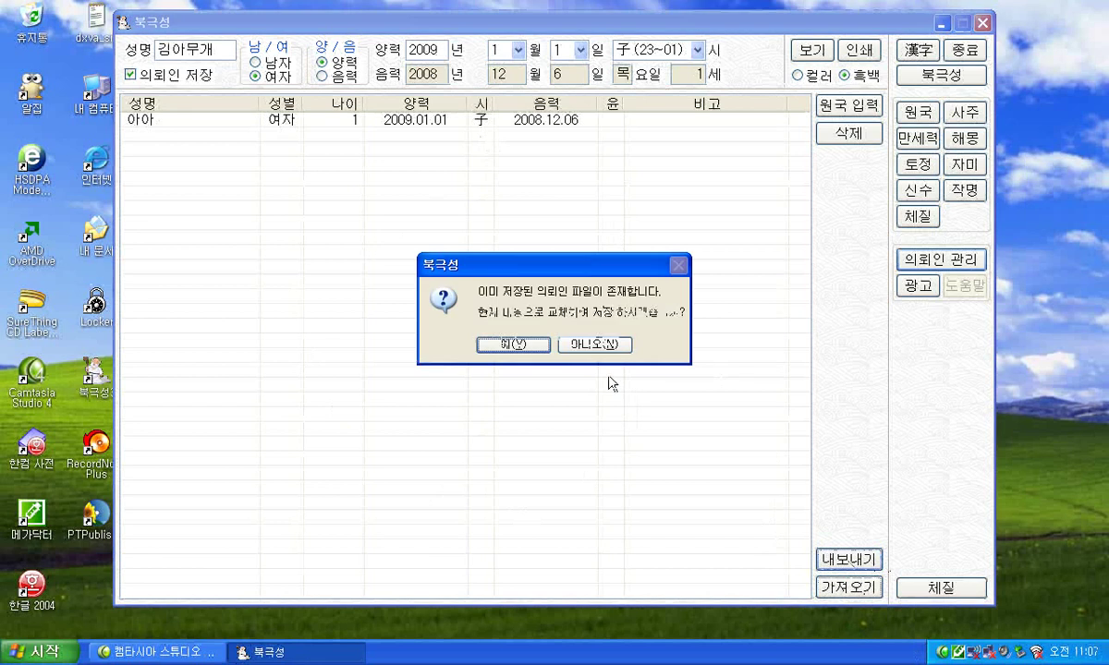
left_click(565, 331)
left_click(838, 561)
left_click(557, 331)
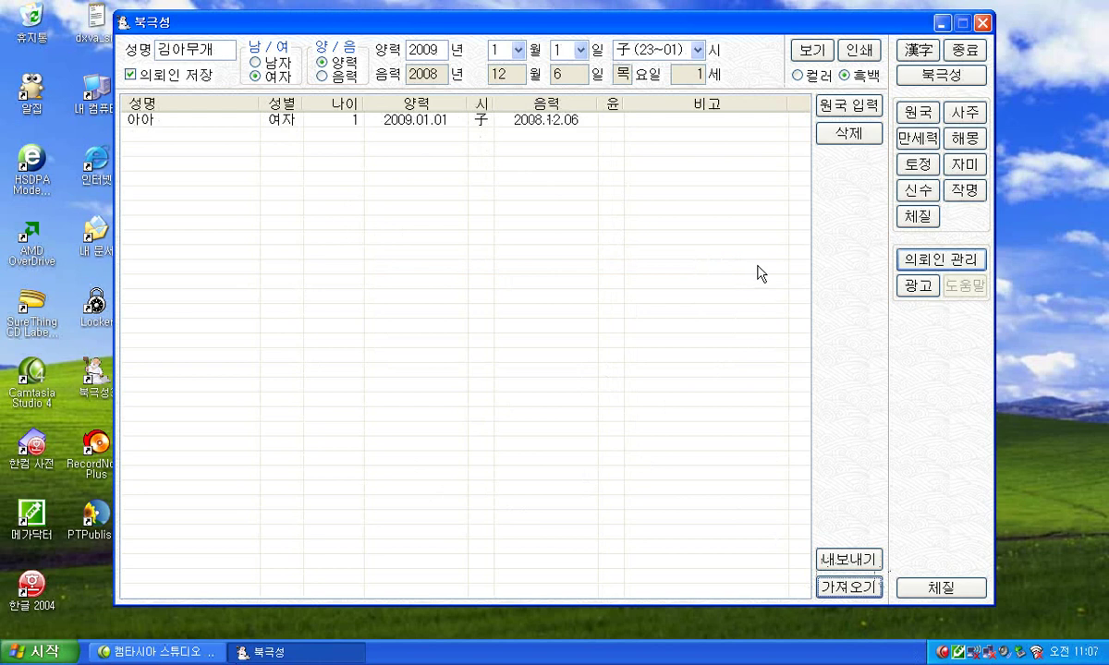
left_click(919, 218)
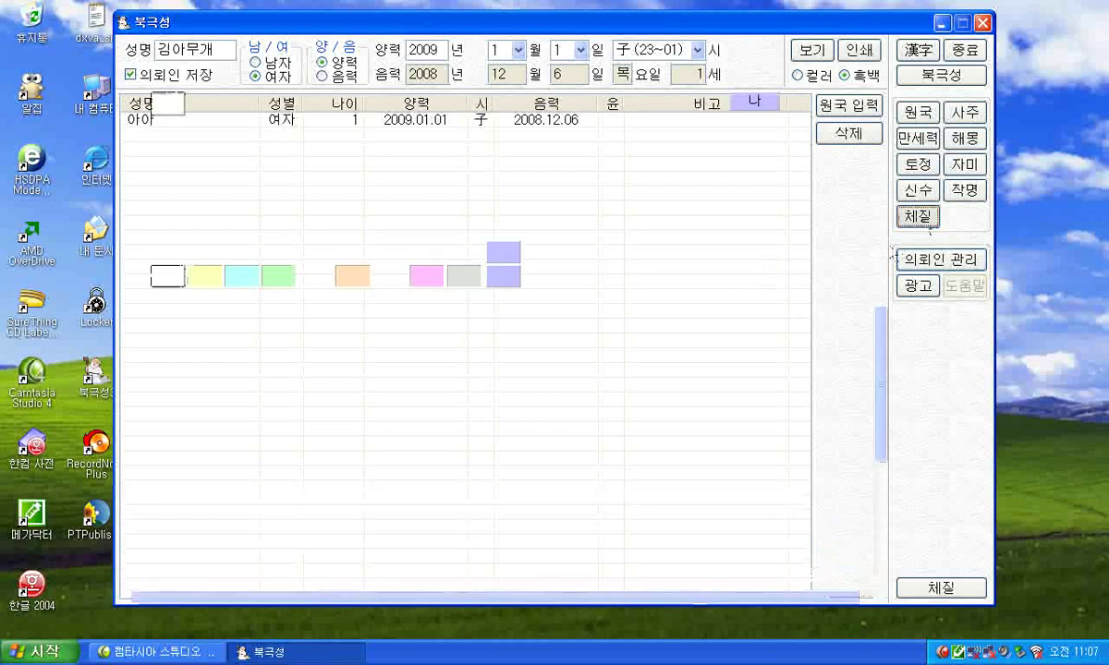
left_click(554, 340)
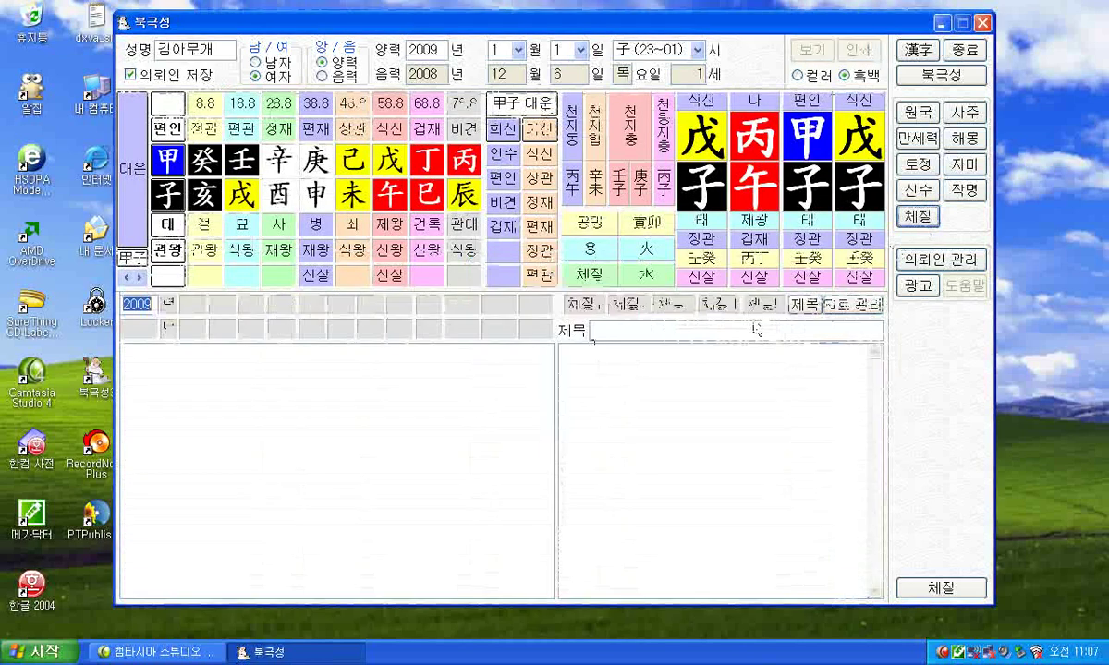